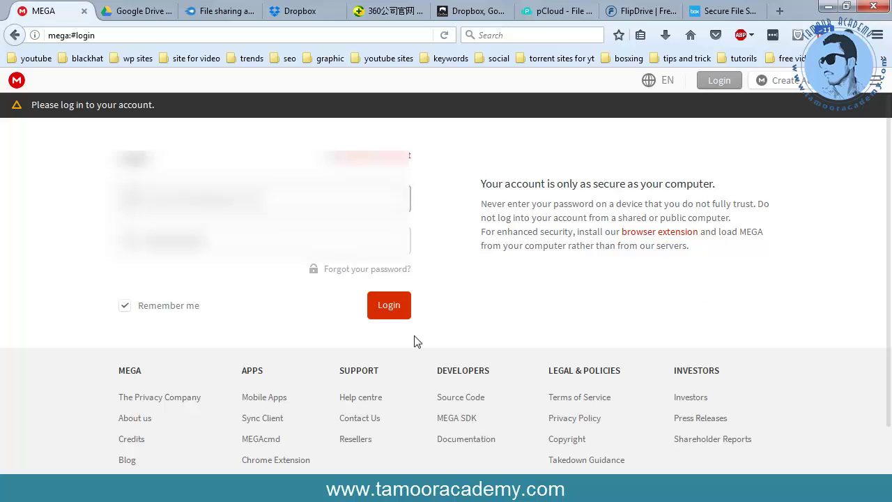
# - Log in to the MEGA account with the filled-in credentials and Remember me ticked
pyautogui.scroll(-1, 345, 364)
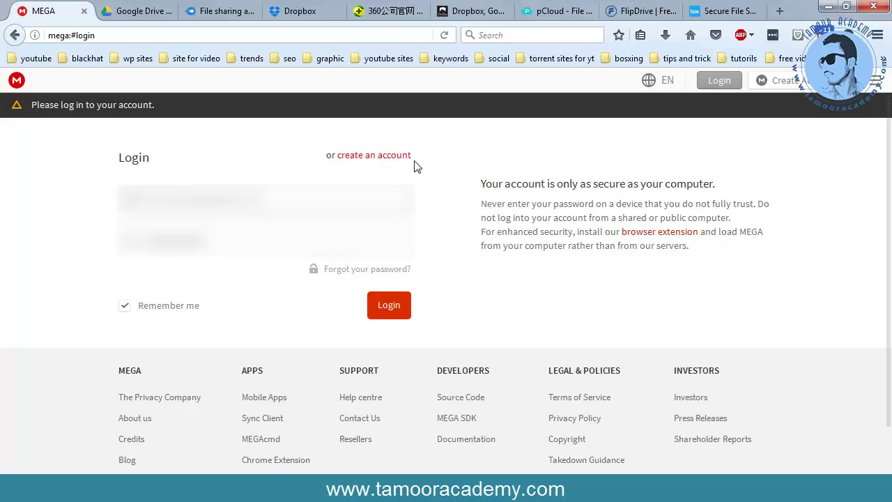
pyautogui.click(390, 308)
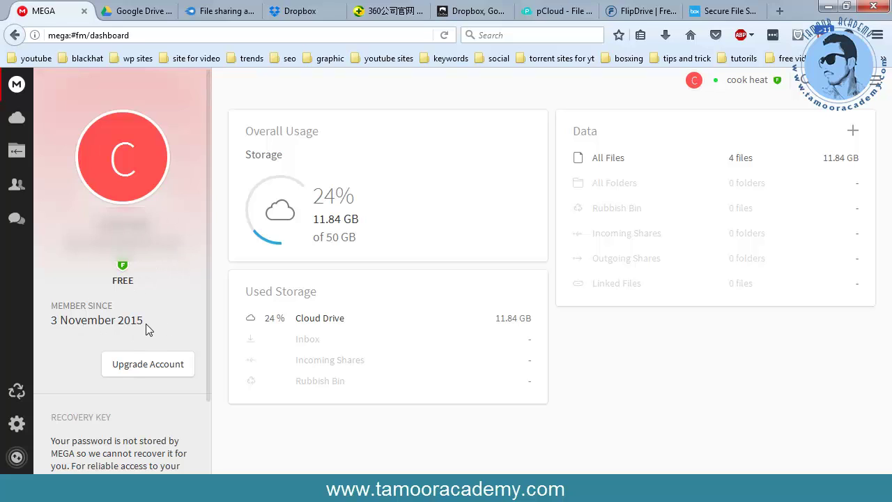
# - Review the dashboard's storage usage of 11.84 GB of 50 GB, then go to Cloud Drive
pyautogui.scroll(-1, 146, 323)
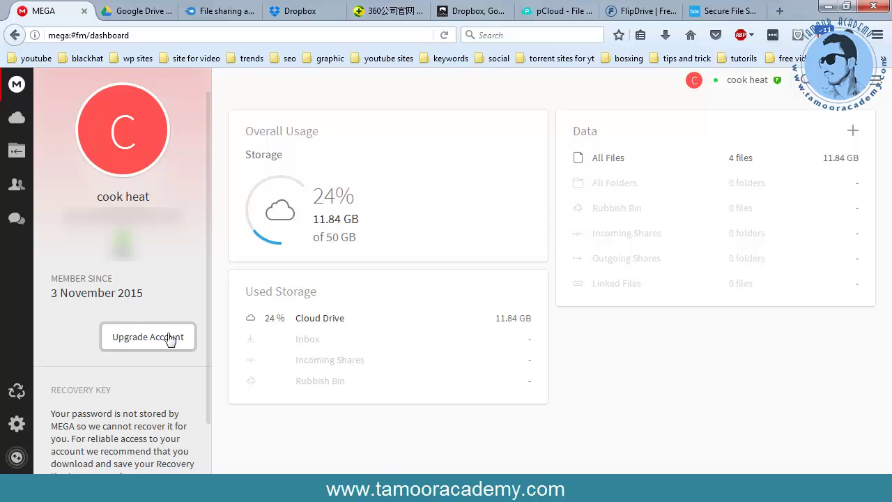
pyautogui.scroll(1, 178, 340)
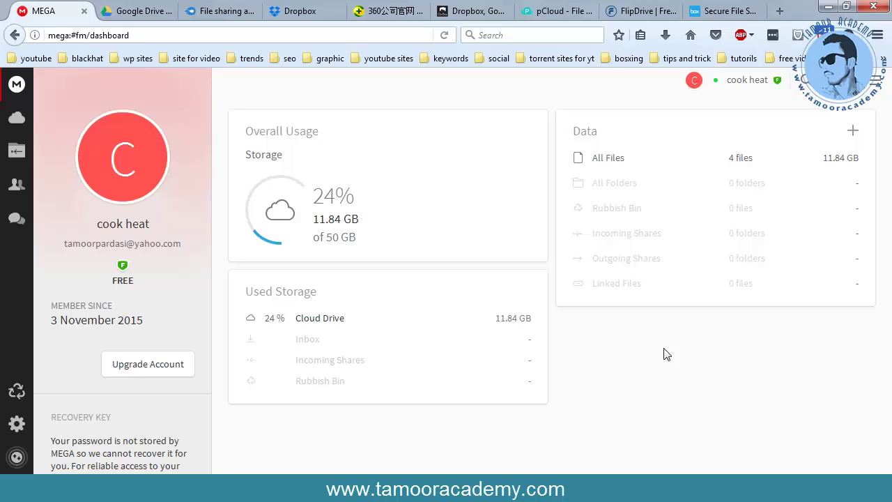
pyautogui.click(18, 119)
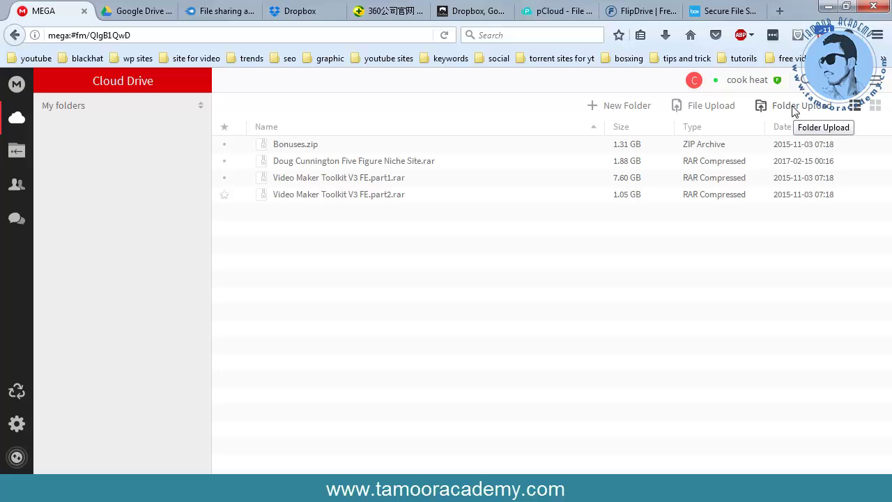
# - Add a new folder named 'test' to the MEGA Cloud Drive
pyautogui.click(622, 112)
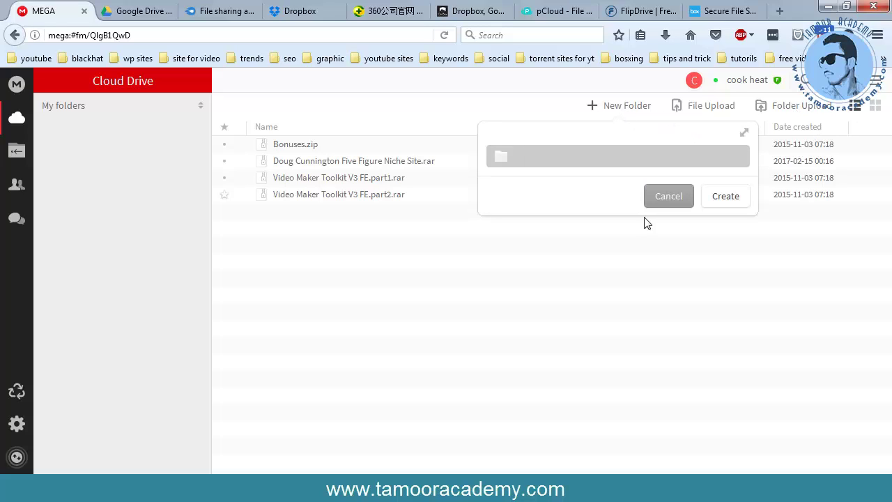
pyautogui.write('test')
pyautogui.click(718, 199)
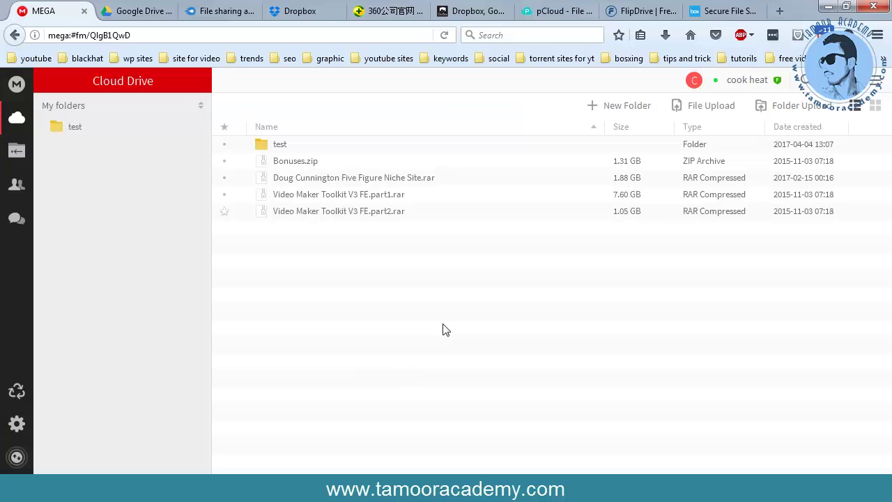
# - Upload the 20 KB JPEG photo from the Desktop into the test folder and check its transfer
pyautogui.doubleClick(277, 149)
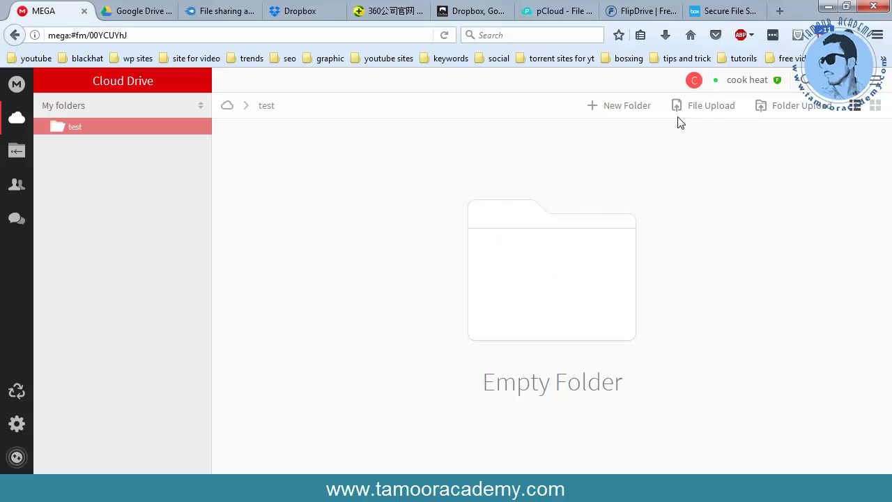
pyautogui.click(706, 111)
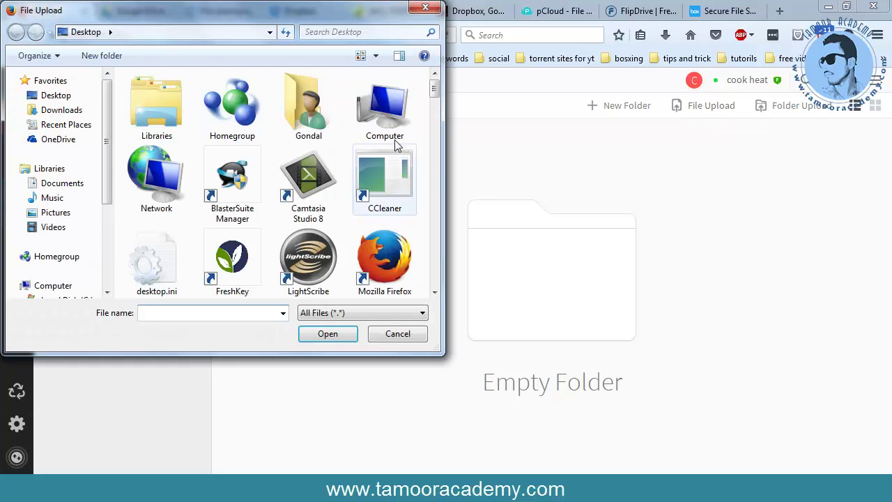
pyautogui.moveTo(434, 90); pyautogui.dragTo(436, 147)
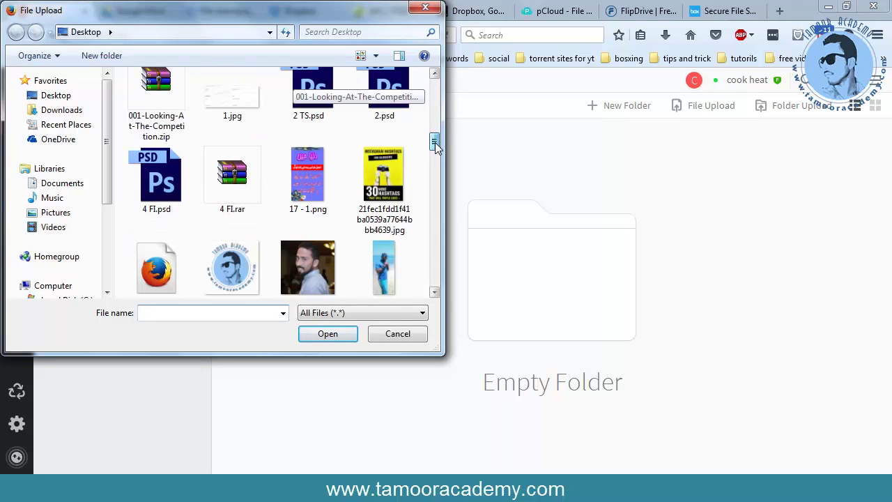
pyautogui.click(308, 269)
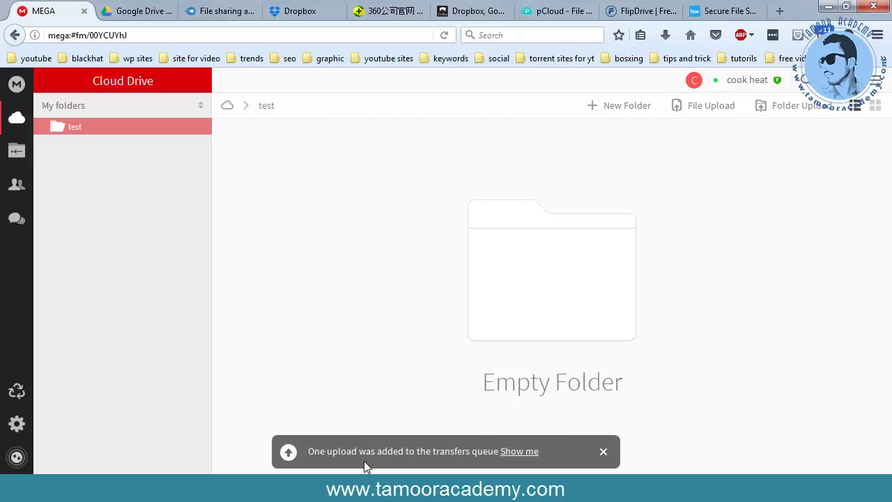
pyautogui.click(522, 452)
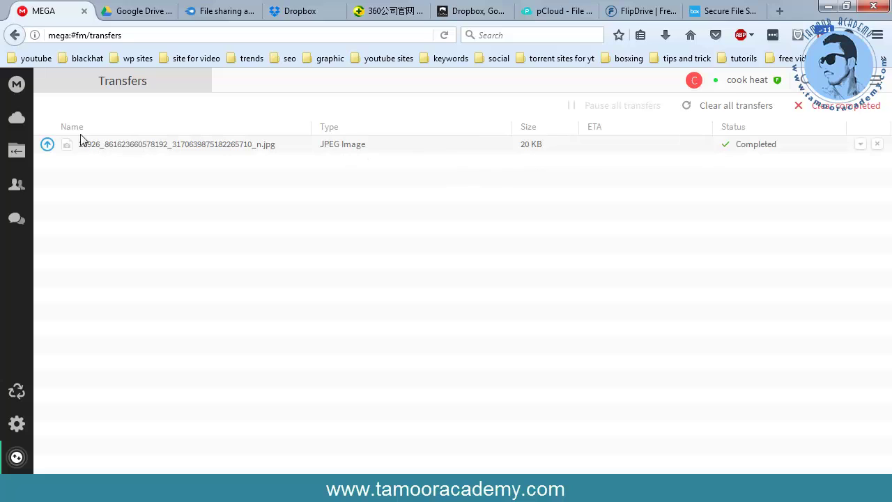
pyautogui.click(17, 118)
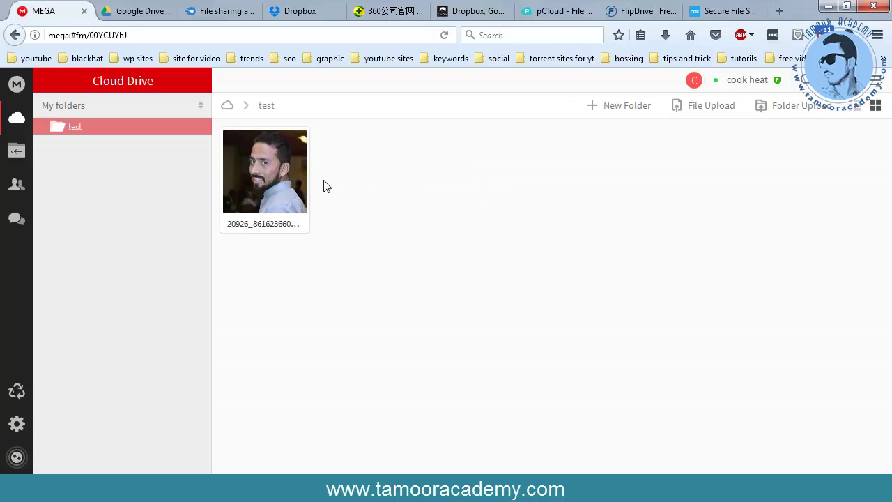
# - Inspect the uploaded photo's Download options, then switch to the Google Drive page
pyautogui.rightClick(290, 189)
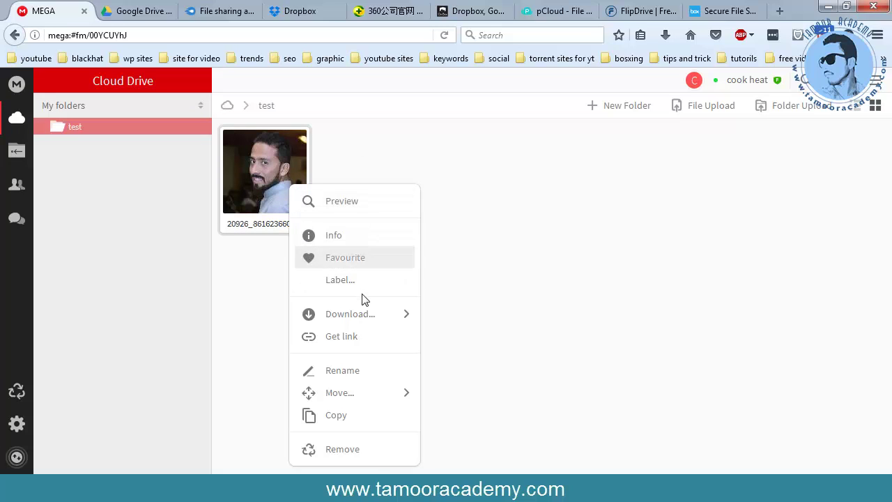
pyautogui.moveTo(363, 317)
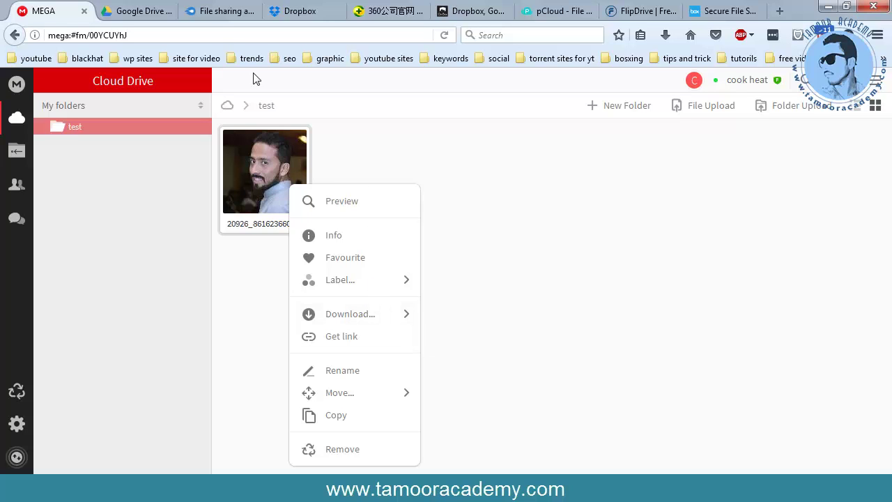
pyautogui.click(139, 10)
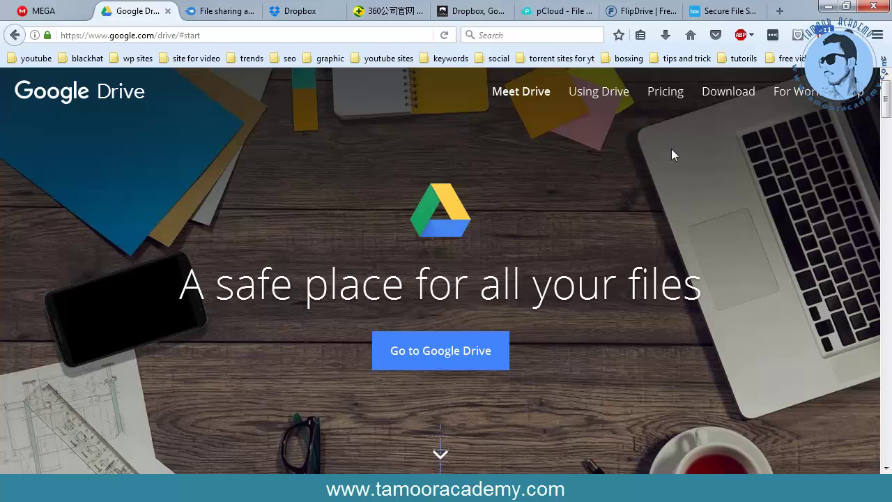
pyautogui.scroll(-15, 663, 141)
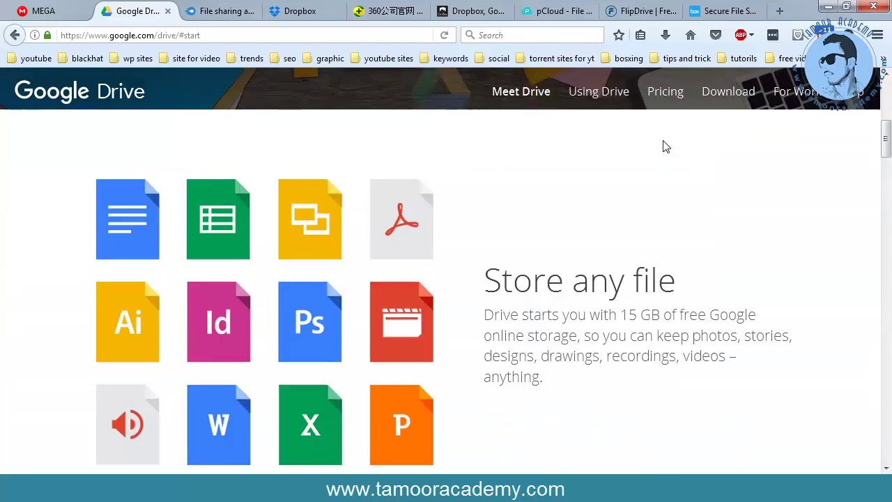
pyautogui.scroll(-10, 664, 146)
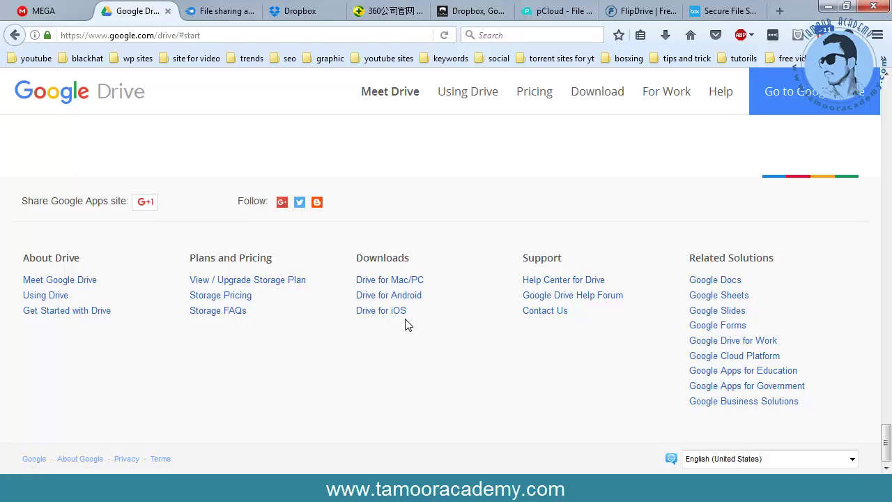
pyautogui.scroll(10, 408, 326)
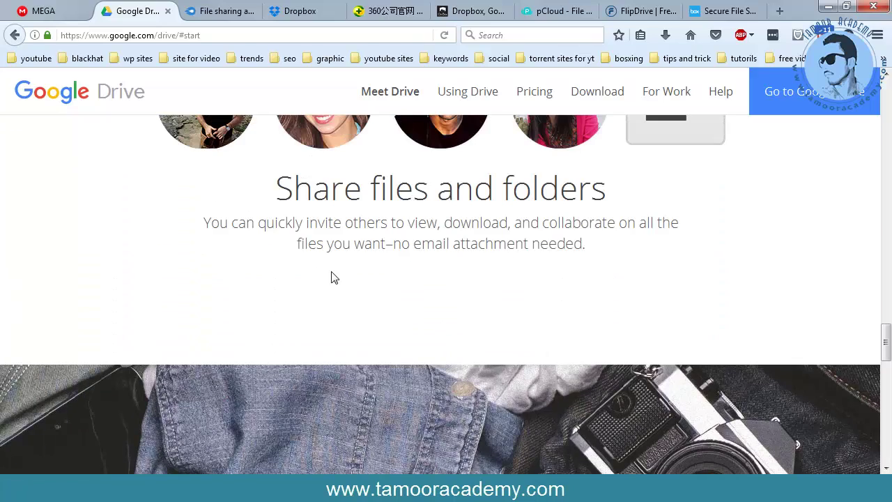
pyautogui.scroll(3, 423, 292)
pyautogui.scroll(3, 518, 346)
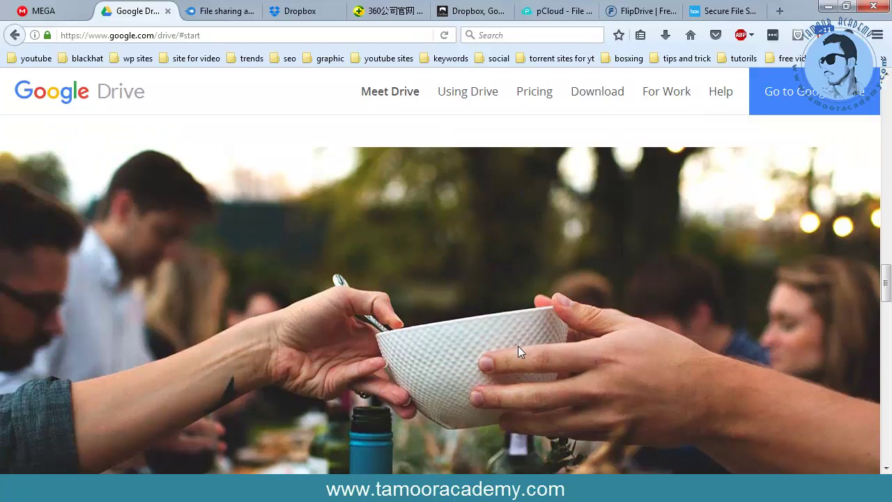
pyautogui.scroll(5, 518, 345)
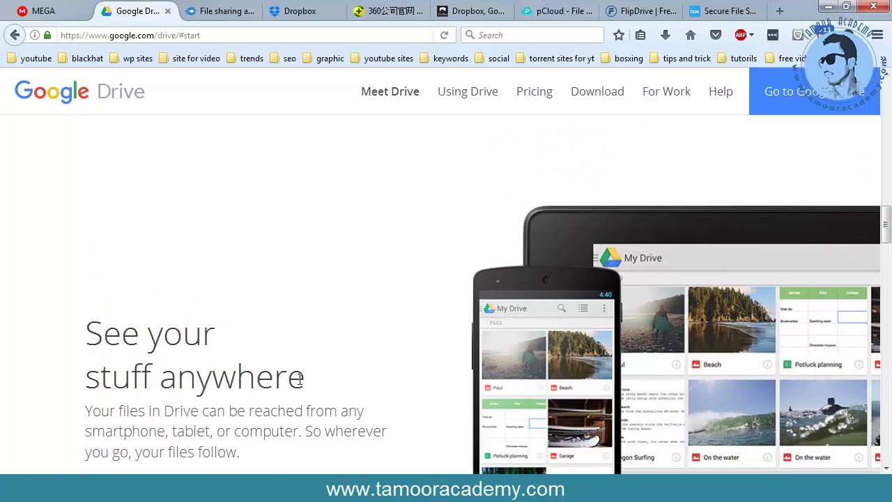
pyautogui.scroll(-3, 265, 384)
pyautogui.scroll(4, 311, 383)
pyautogui.scroll(10, 311, 377)
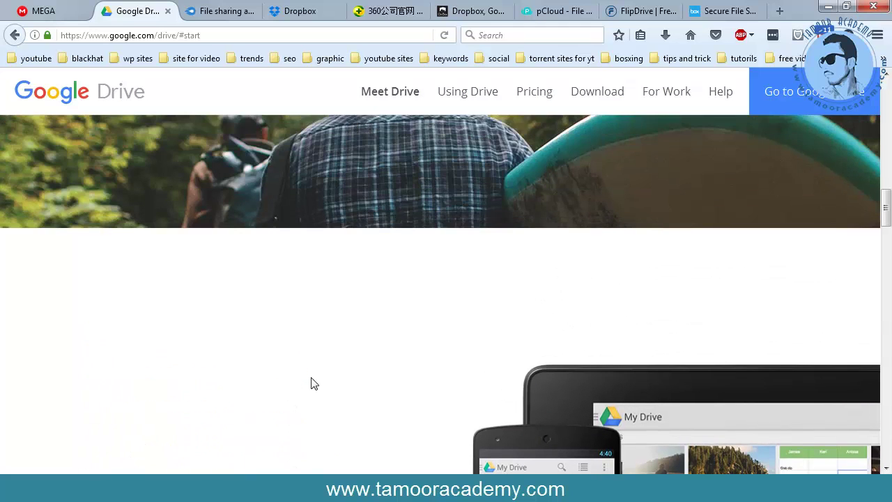
pyautogui.scroll(5, 311, 377)
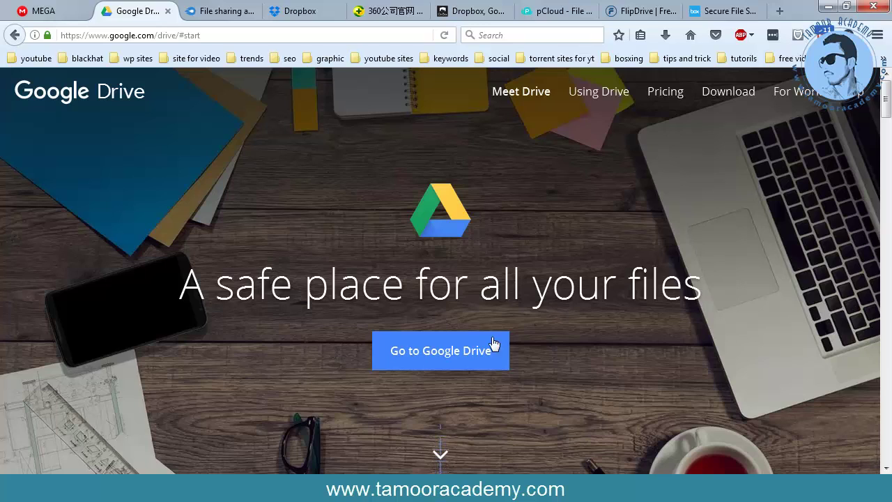
# - Enter Google Drive and browse the My Drive file list, with 254 MB of 15 GB used
pyautogui.click(434, 359)
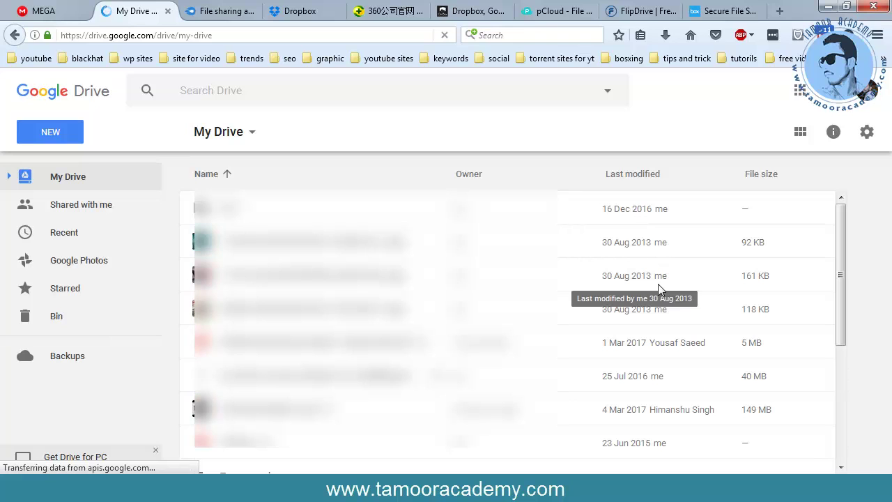
pyautogui.scroll(-3, 669, 293)
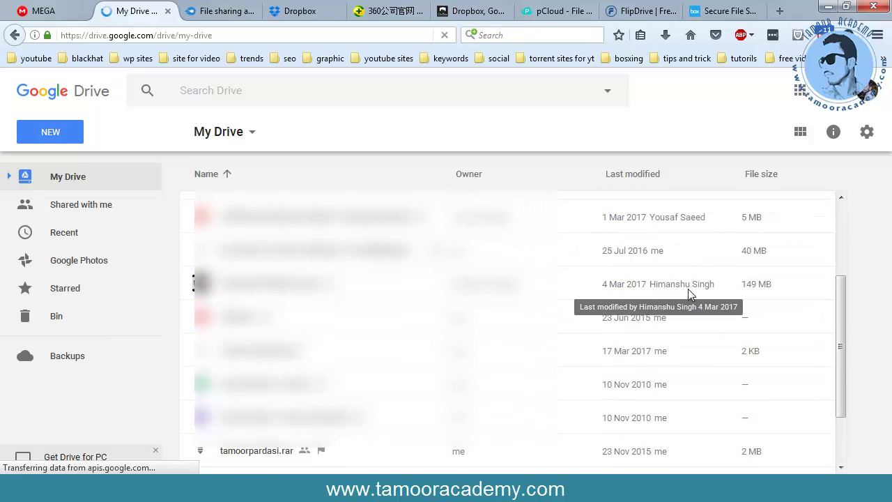
pyautogui.scroll(-3, 688, 288)
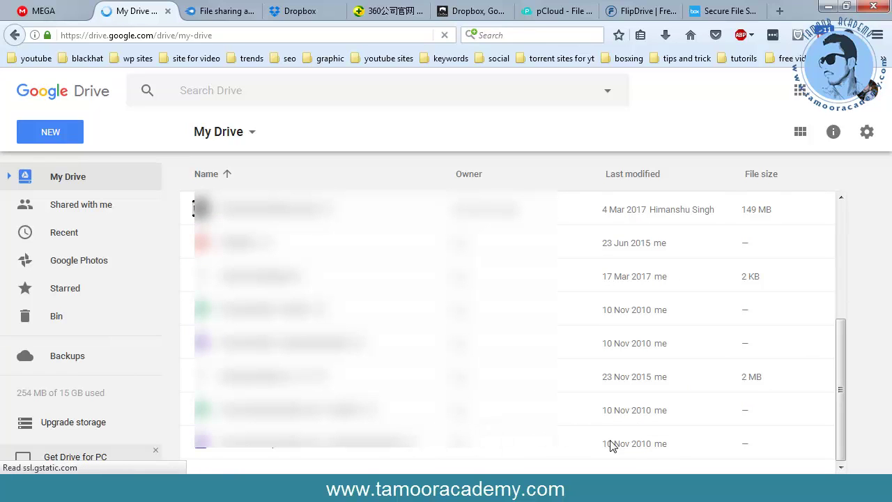
pyautogui.scroll(3, 696, 429)
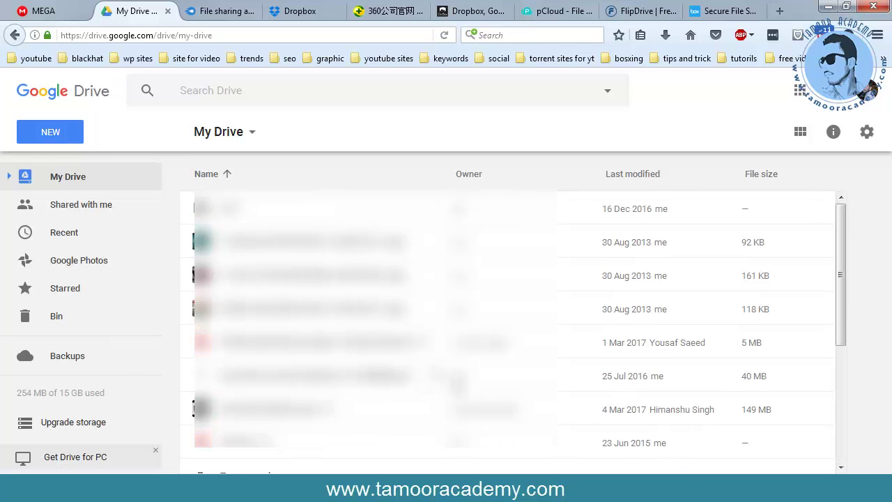
# - Create a folder named 'test clss' in My Drive and open it
pyautogui.click(50, 137)
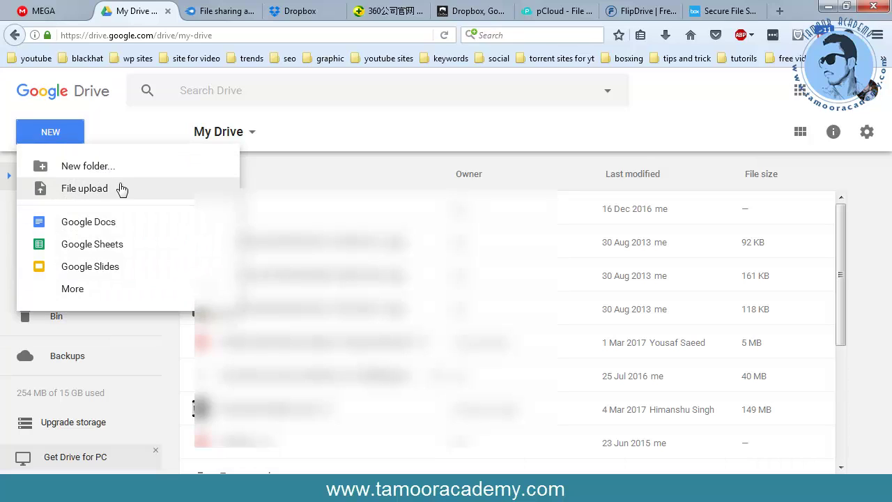
pyautogui.click(88, 167)
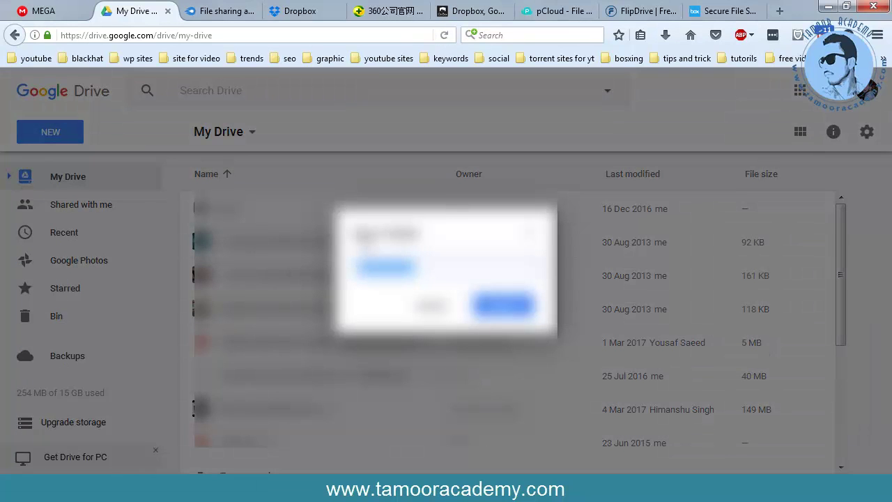
pyautogui.press('BackSpace')
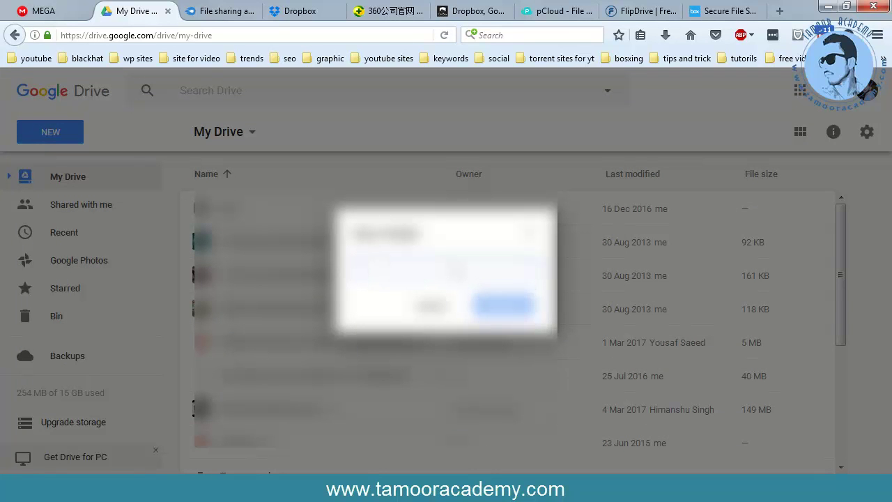
pyautogui.write('a')
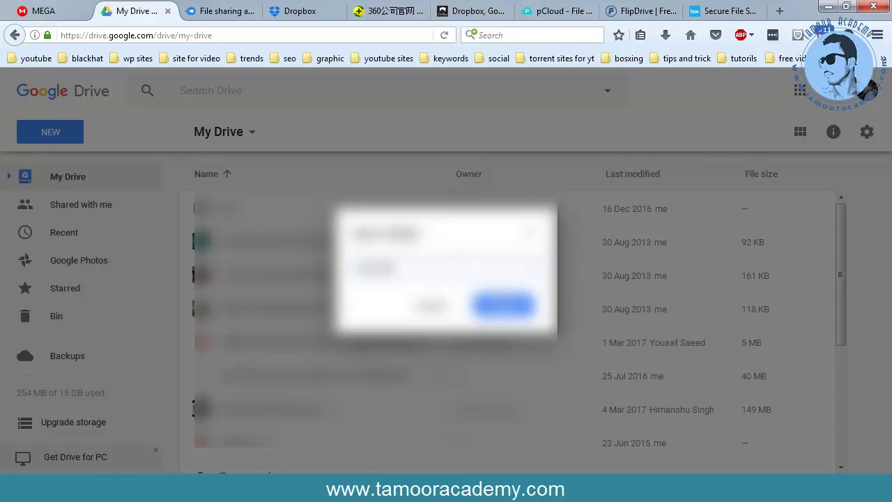
pyautogui.click(500, 301)
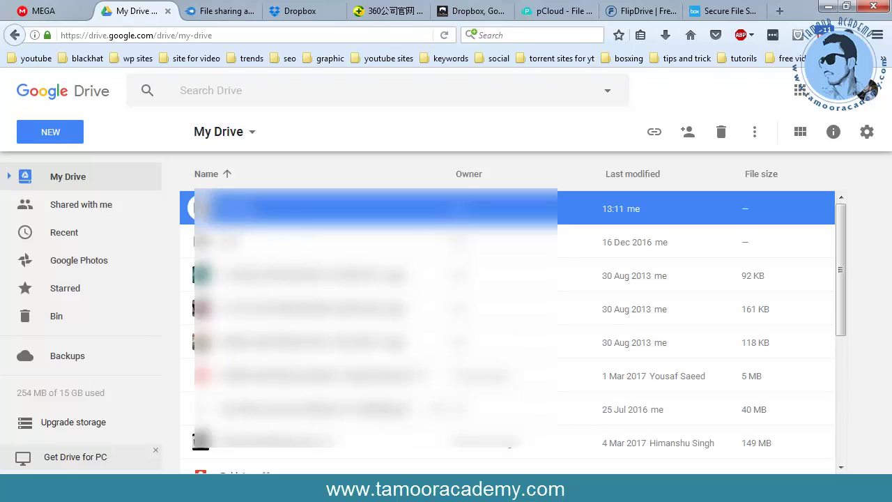
pyautogui.doubleClick(328, 222)
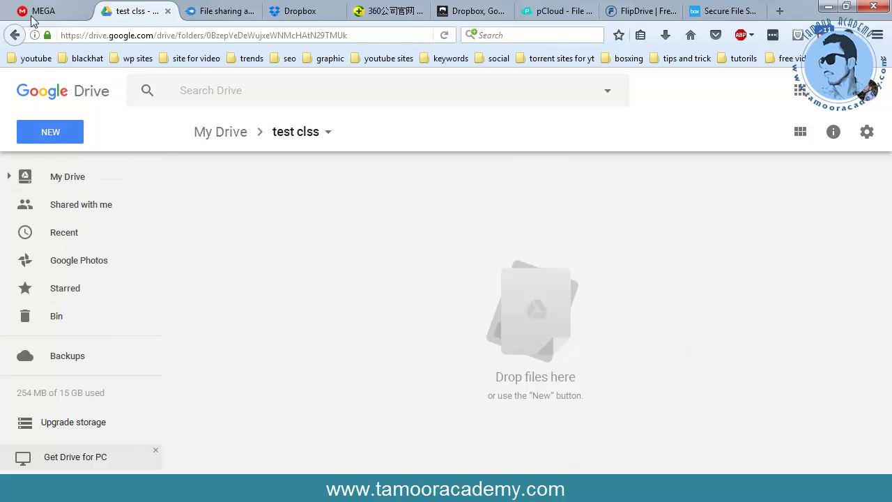
# - Begin a file upload, select the JPEG photo on the Desktop and bring up its context menu
pyautogui.click(62, 135)
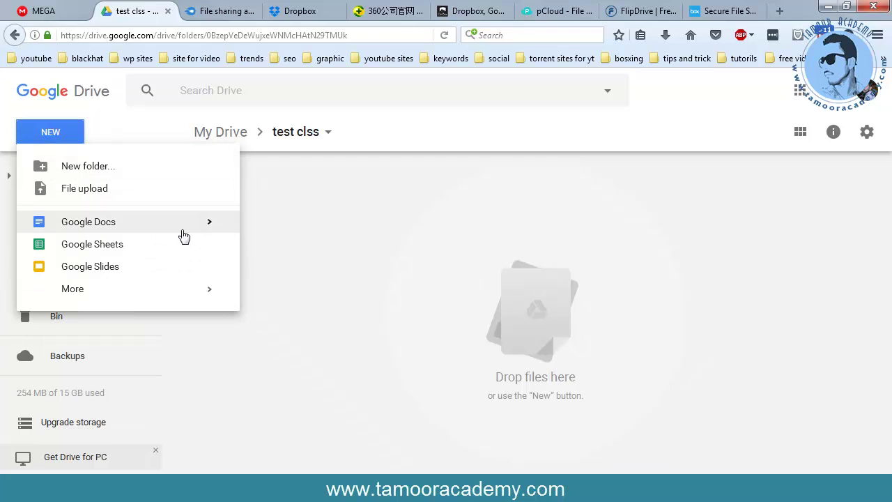
pyautogui.click(88, 191)
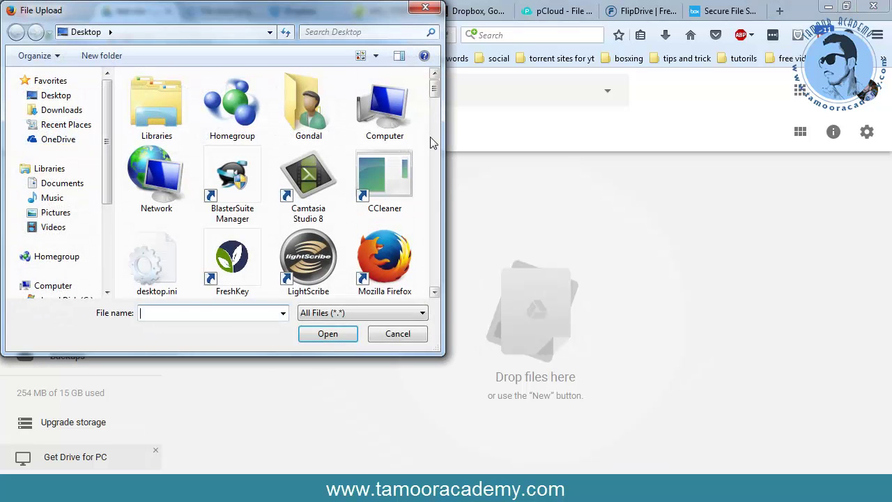
pyautogui.moveTo(451, 112); pyautogui.dragTo(591, 157)
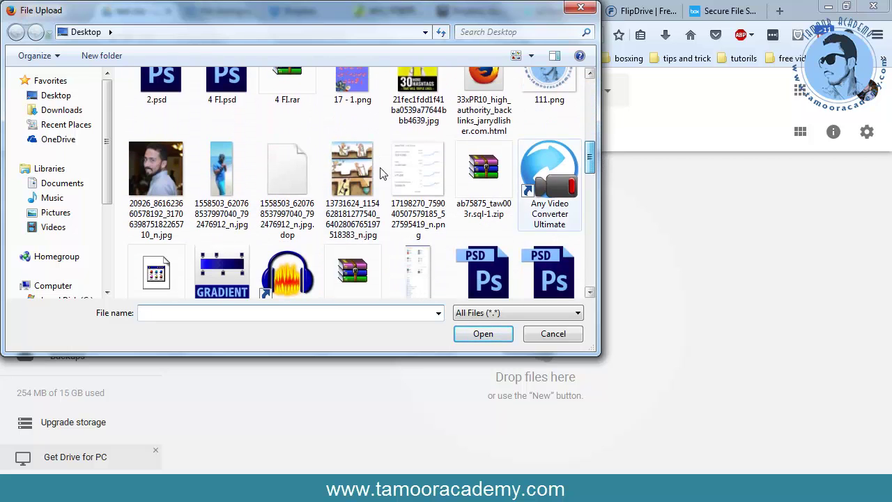
pyautogui.click(151, 179)
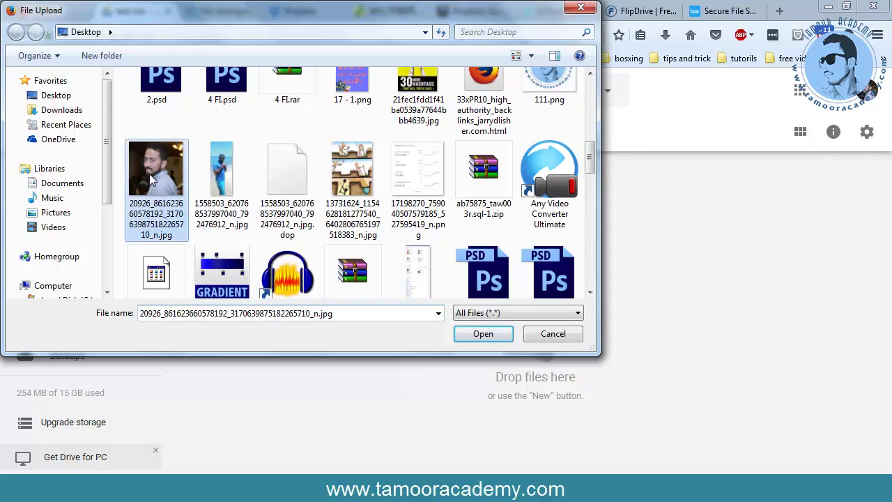
pyautogui.rightClick(151, 180)
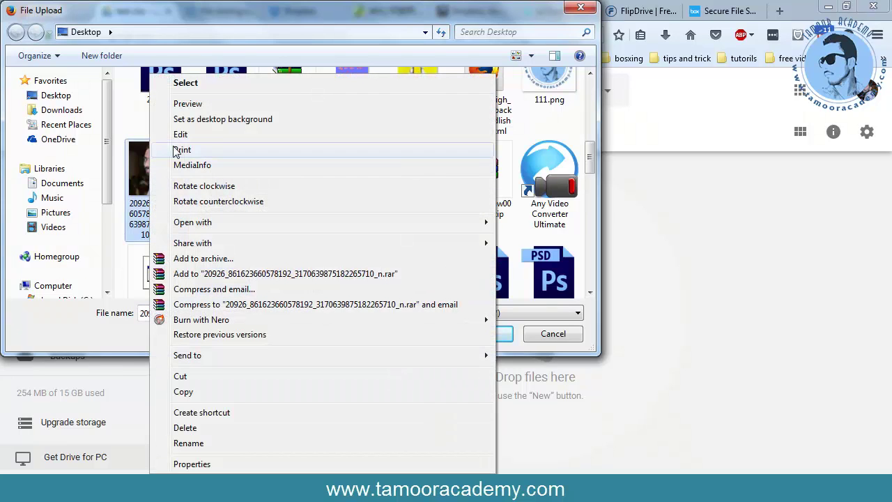
# - Add the photo to a RAR archive and set a password under the Advanced options
pyautogui.click(203, 258)
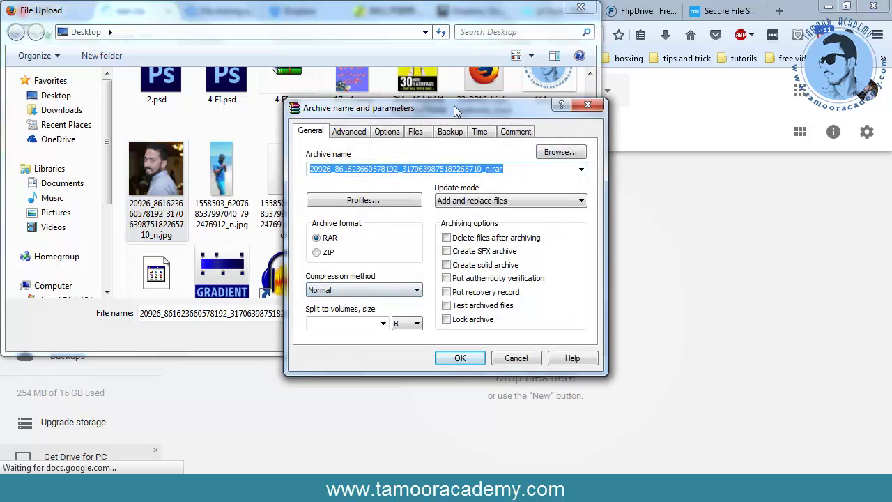
pyautogui.moveTo(453, 106); pyautogui.dragTo(324, 104)
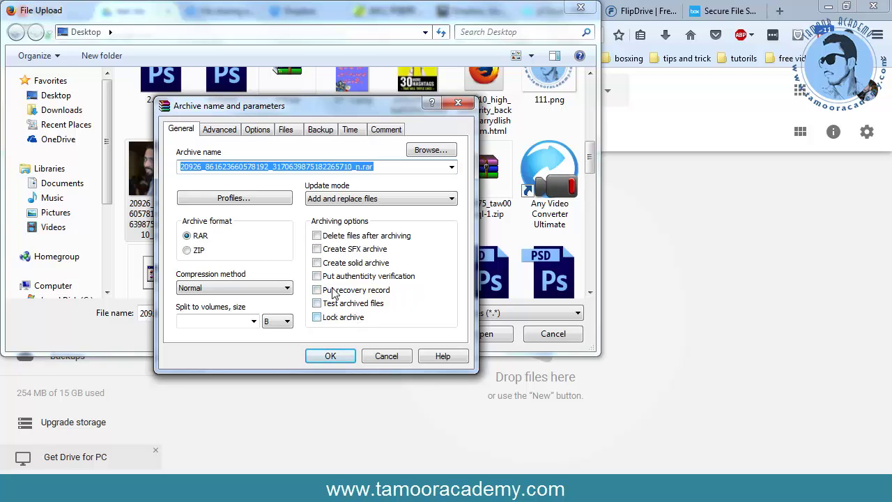
pyautogui.click(220, 131)
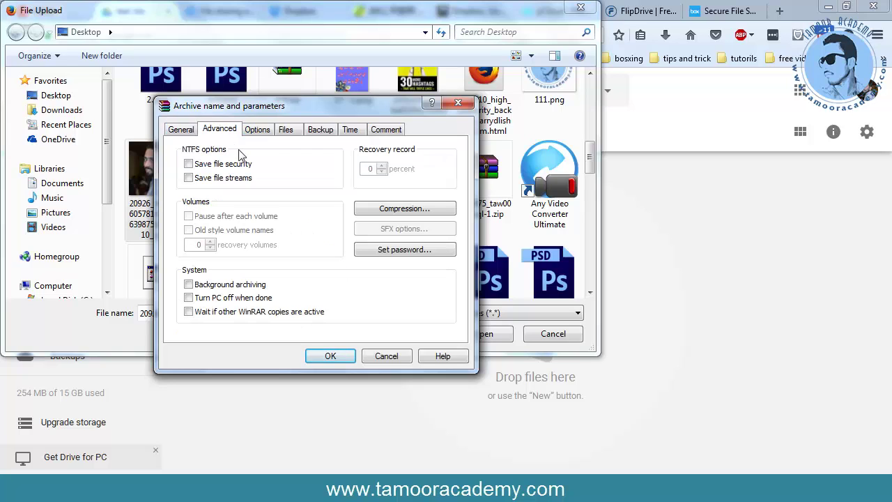
pyautogui.click(392, 253)
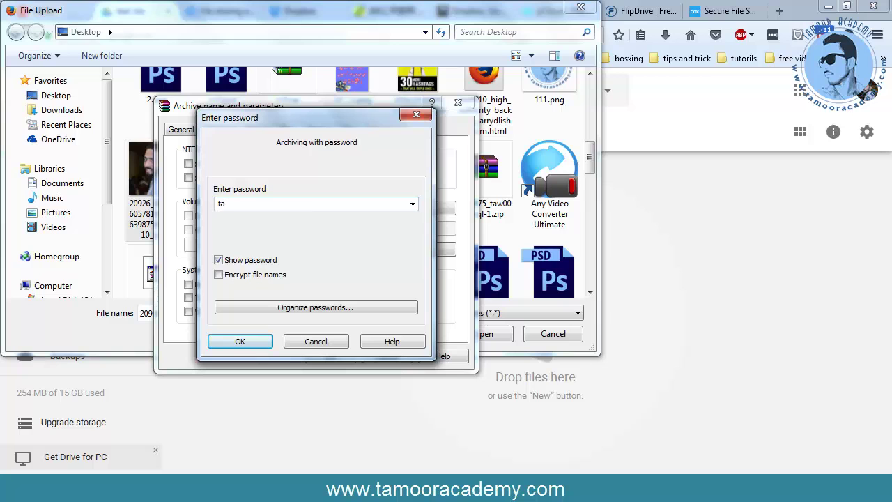
pyautogui.click(236, 341)
# - Create the protected .rar archive and upload it into the test clss folder
pyautogui.click(330, 356)
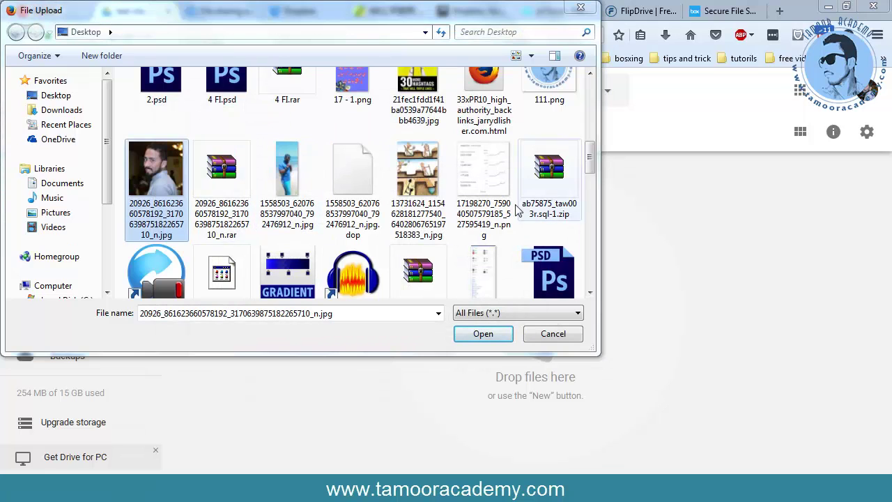
pyautogui.click(237, 176)
pyautogui.click(483, 334)
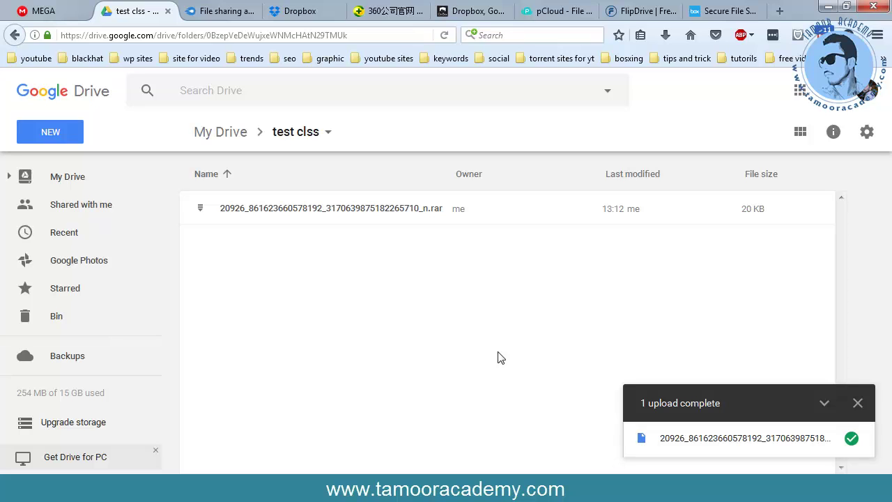
pyautogui.rightClick(232, 214)
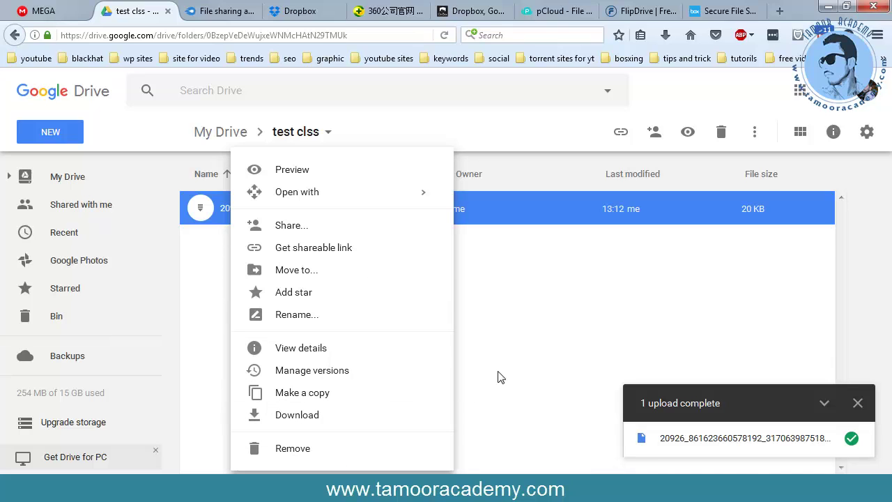
pyautogui.click(480, 364)
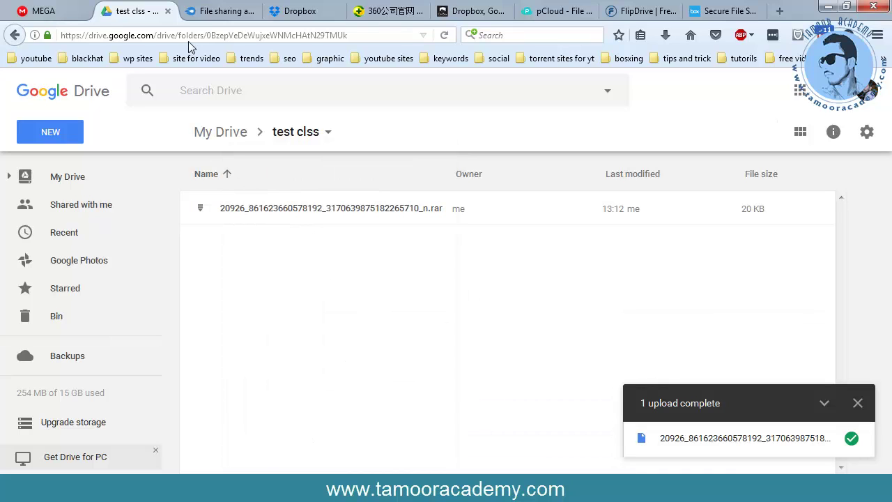
# - Go to the MediaFire tab, skim its 'File sharing and storage made simple' page, and open LOG IN
pyautogui.click(209, 16)
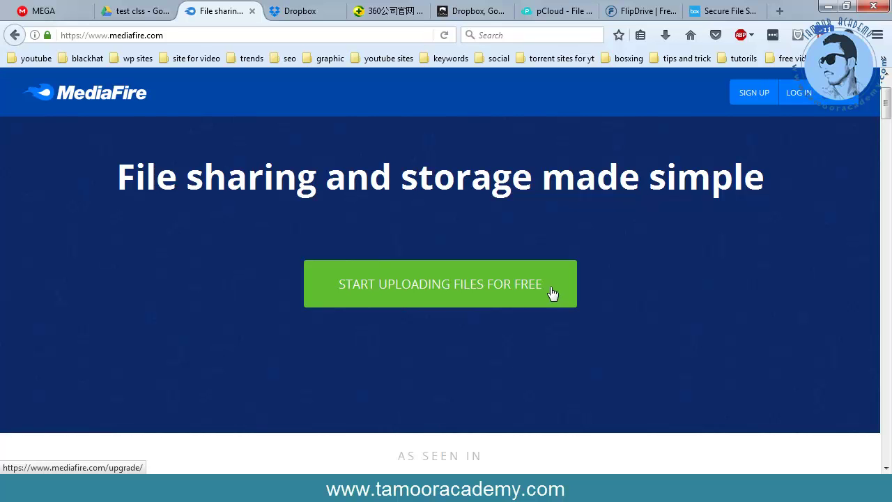
pyautogui.scroll(-10, 552, 293)
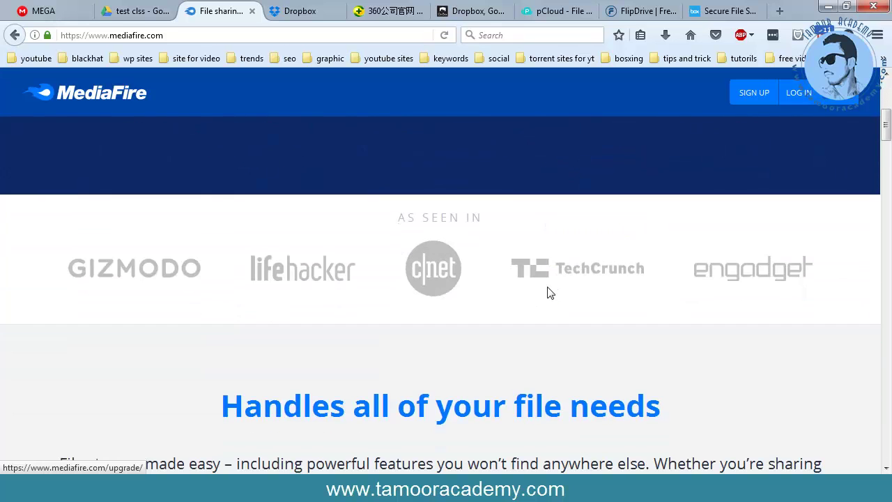
pyautogui.scroll(-3, 549, 292)
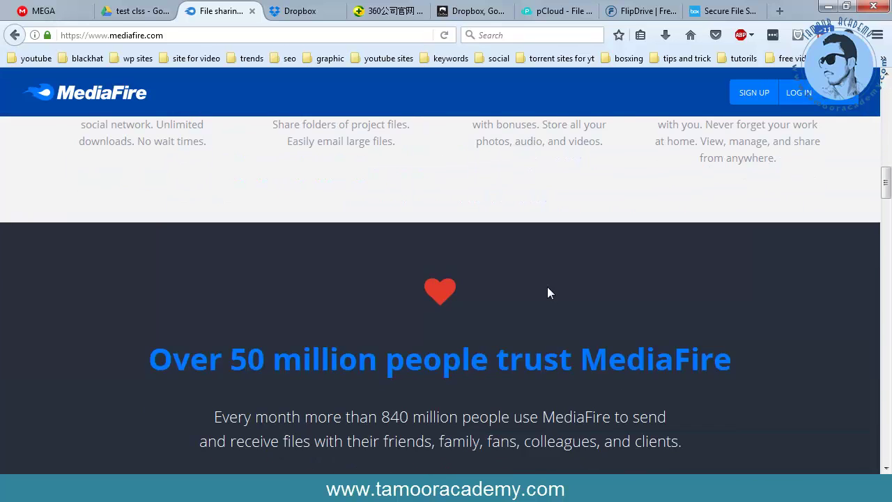
pyautogui.scroll(-12, 549, 293)
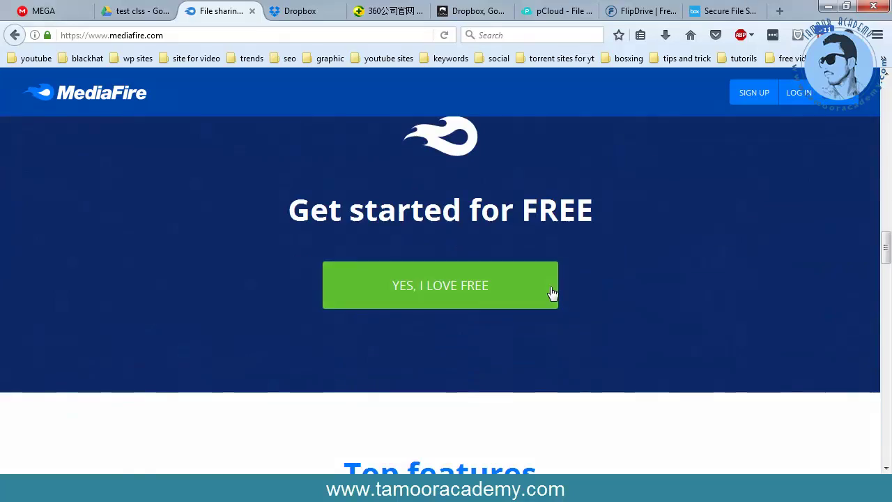
pyautogui.scroll(1, 551, 293)
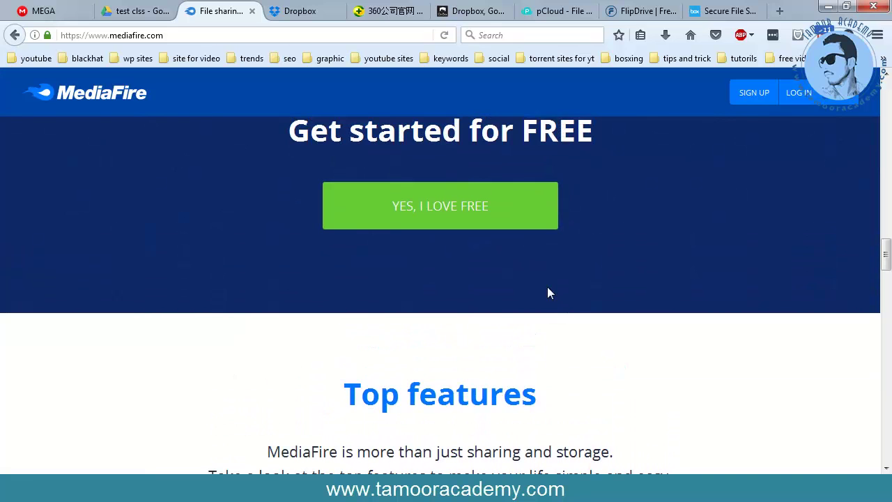
pyautogui.scroll(15, 547, 293)
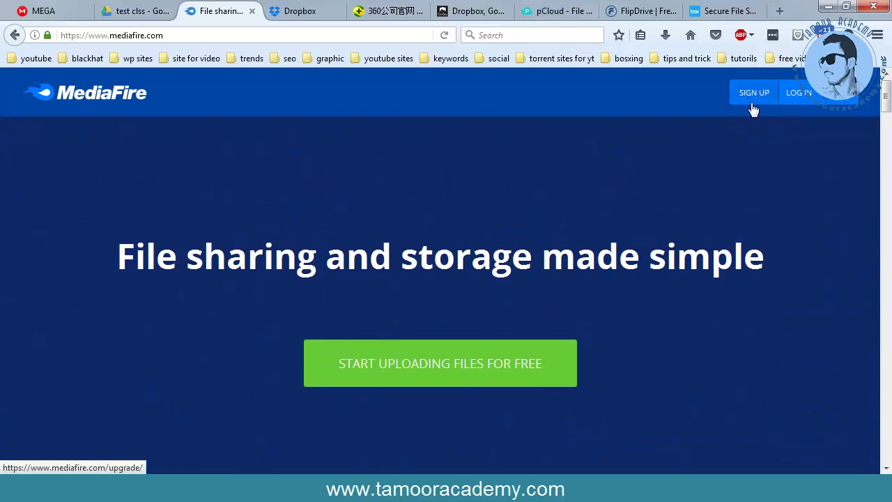
pyautogui.click(796, 99)
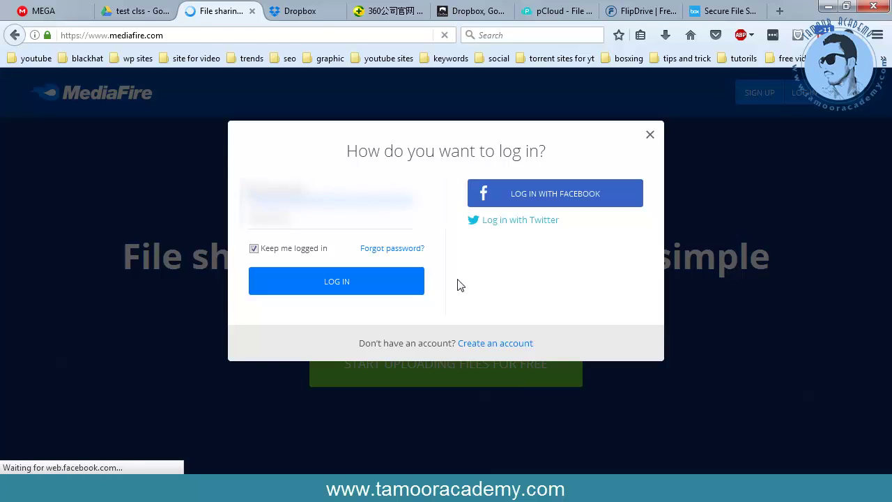
# - Log in to MediaFire so the My Files list appears, showing 2.2 GB of 1 TB used
pyautogui.click(353, 290)
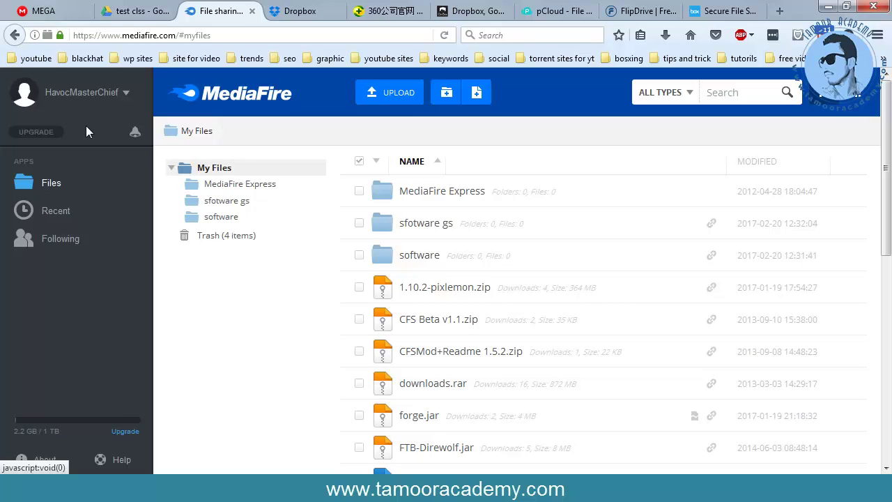
pyautogui.click(124, 93)
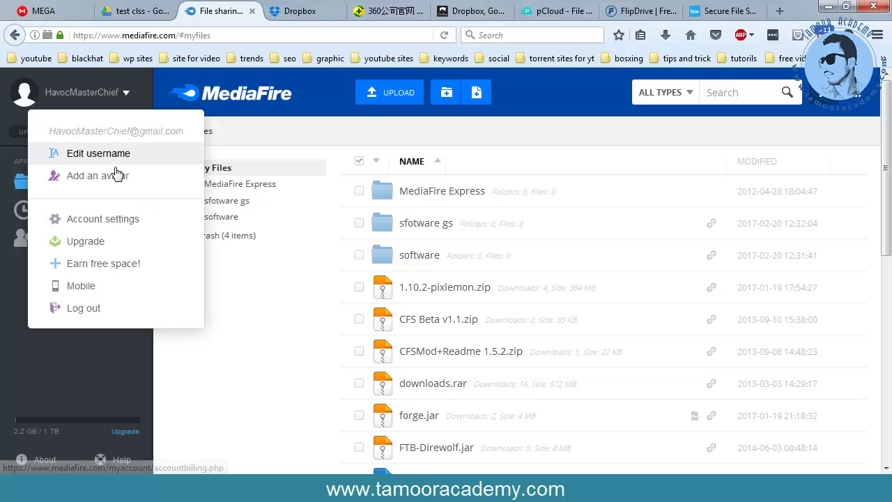
pyautogui.click(98, 219)
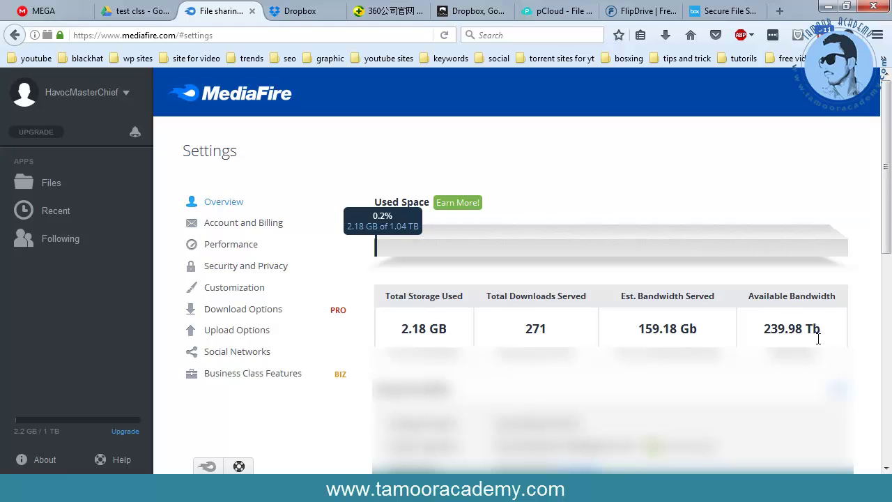
pyautogui.scroll(-2, 818, 338)
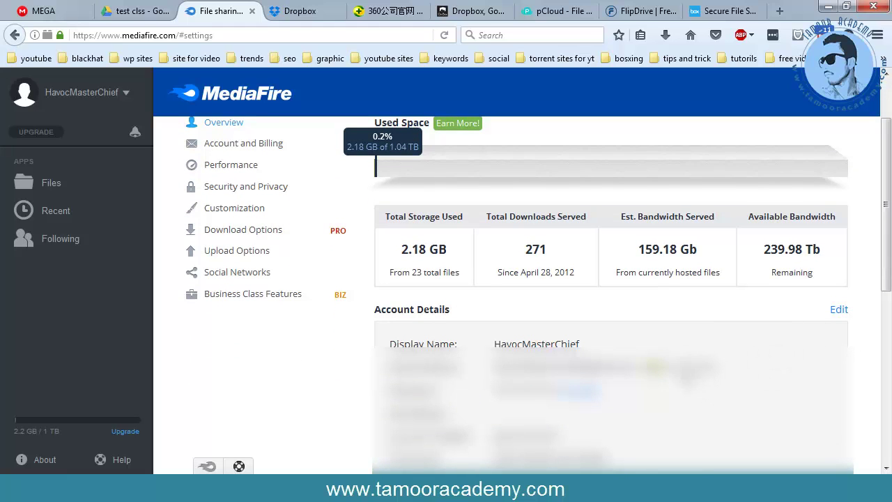
pyautogui.scroll(2, 725, 383)
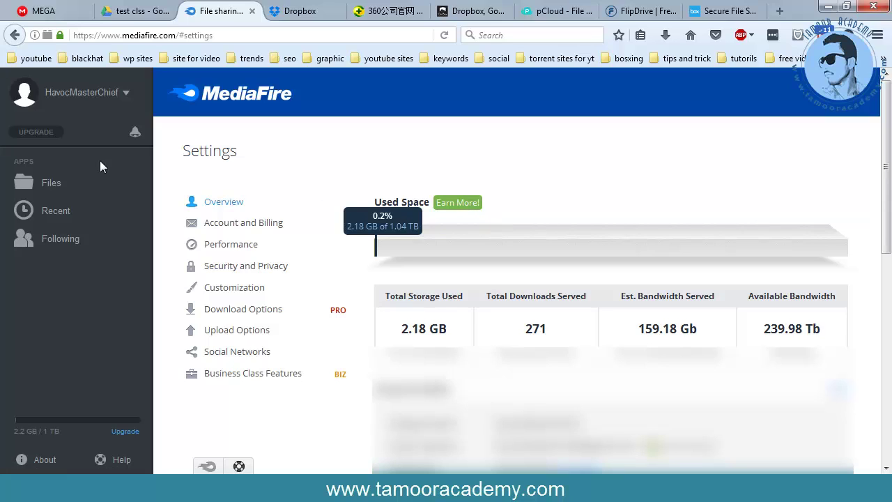
pyautogui.click(80, 187)
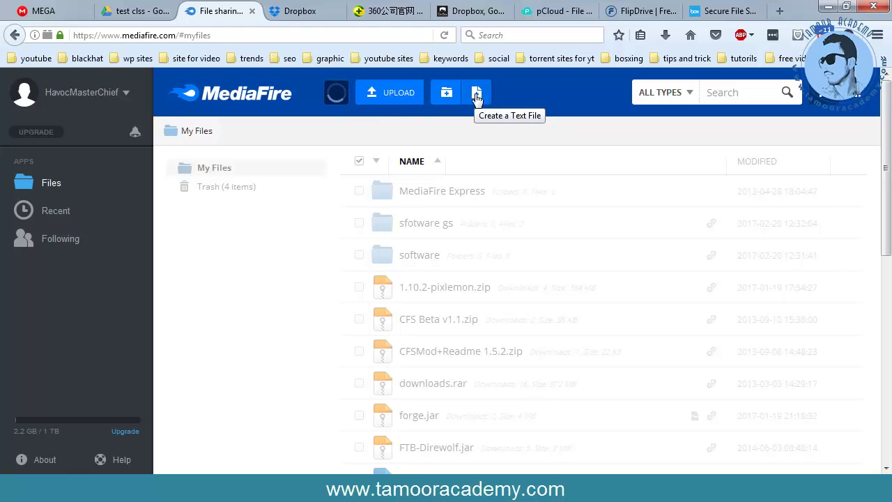
# - Cancel a MediaFire Add files upload without picking a file, then go to the Dropbox tab
pyautogui.click(401, 96)
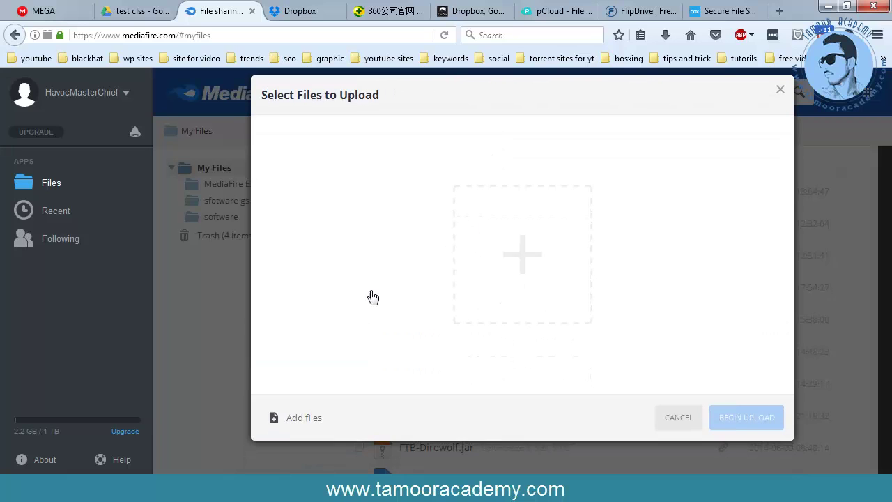
pyautogui.click(346, 395)
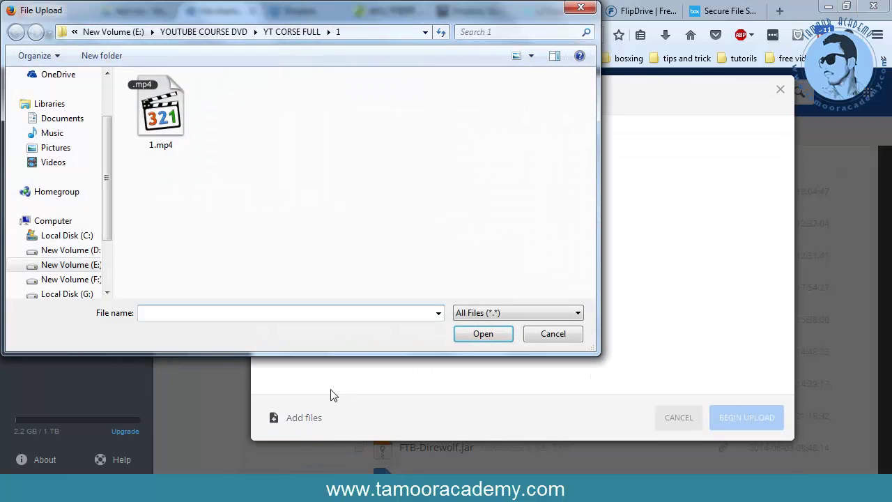
pyautogui.click(553, 334)
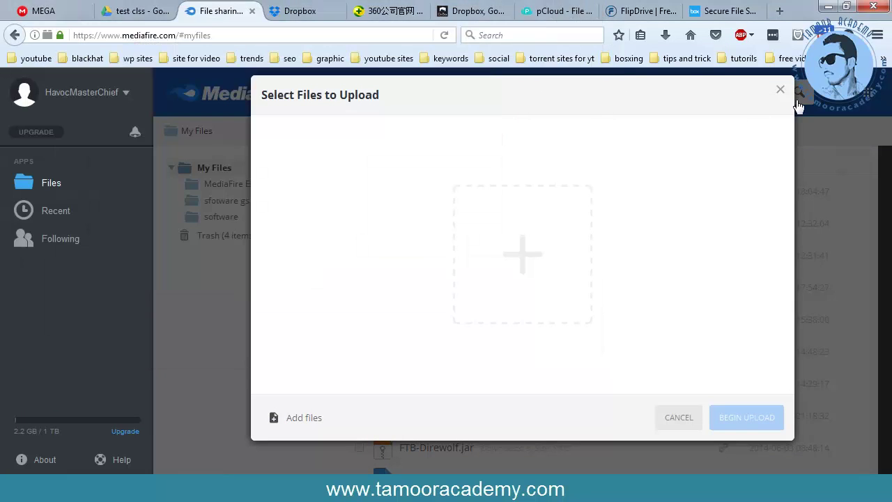
pyautogui.click(780, 90)
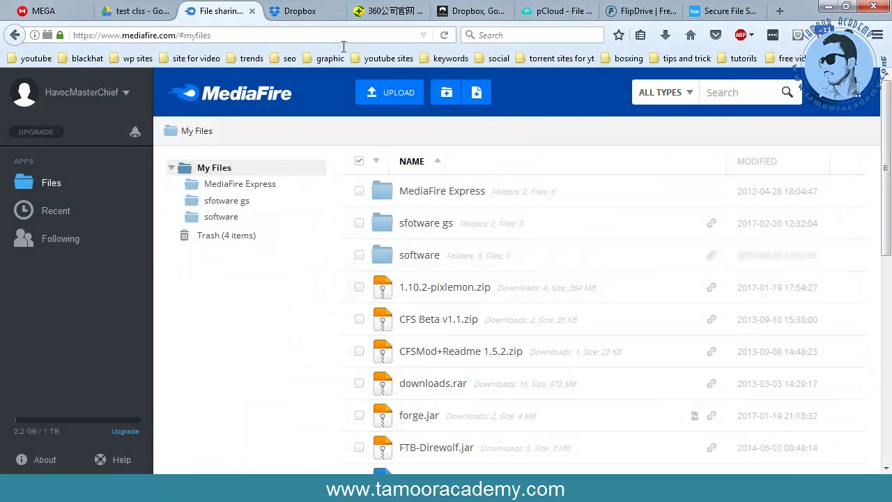
pyautogui.click(299, 14)
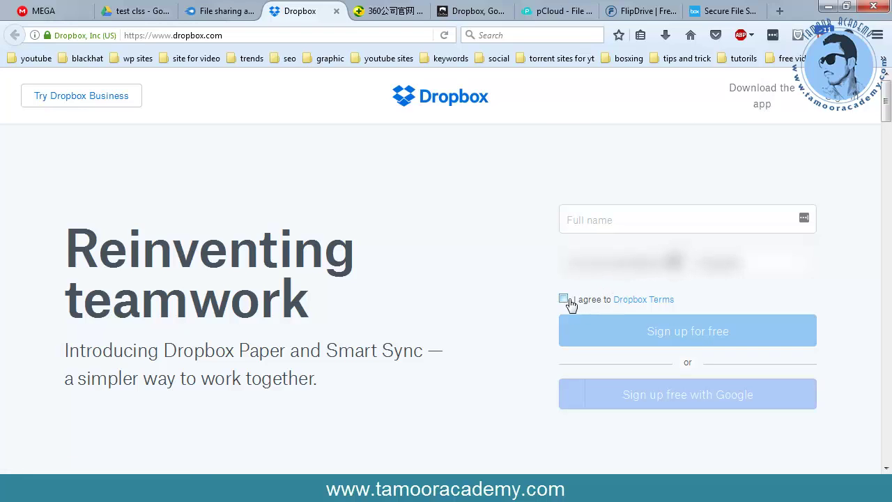
# - Browse the Dropbox 'Reinventing teamwork' homepage sections, then switch to the 360.cn tab
pyautogui.scroll(-5, 537, 287)
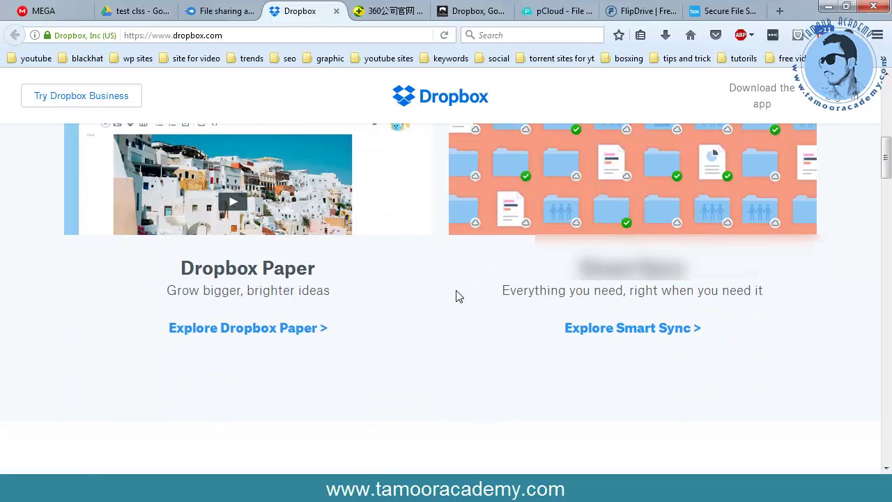
pyautogui.scroll(-5, 653, 313)
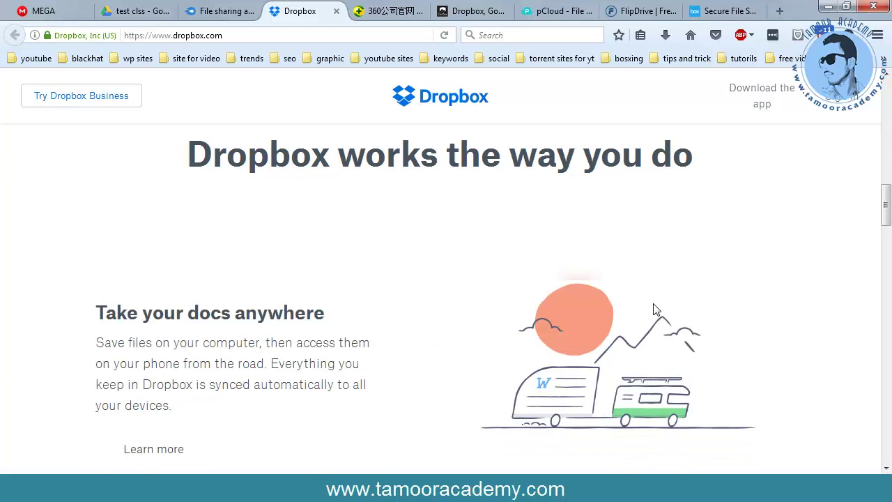
pyautogui.scroll(-5, 653, 312)
pyautogui.scroll(-5, 653, 316)
pyautogui.scroll(-10, 654, 318)
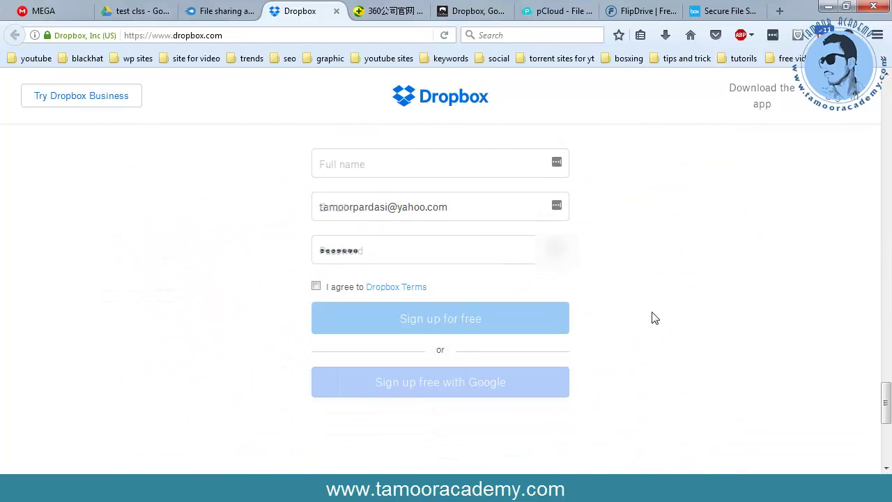
pyautogui.scroll(-3, 654, 318)
pyautogui.scroll(15, 653, 318)
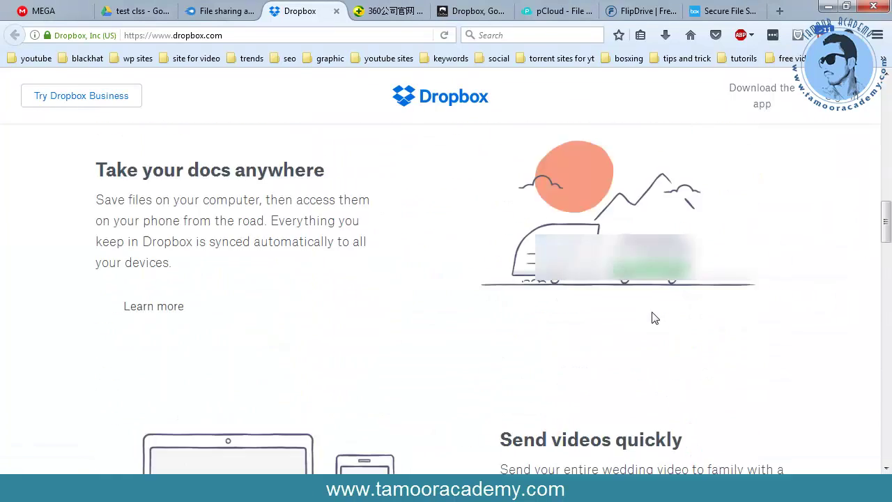
pyautogui.scroll(10, 652, 313)
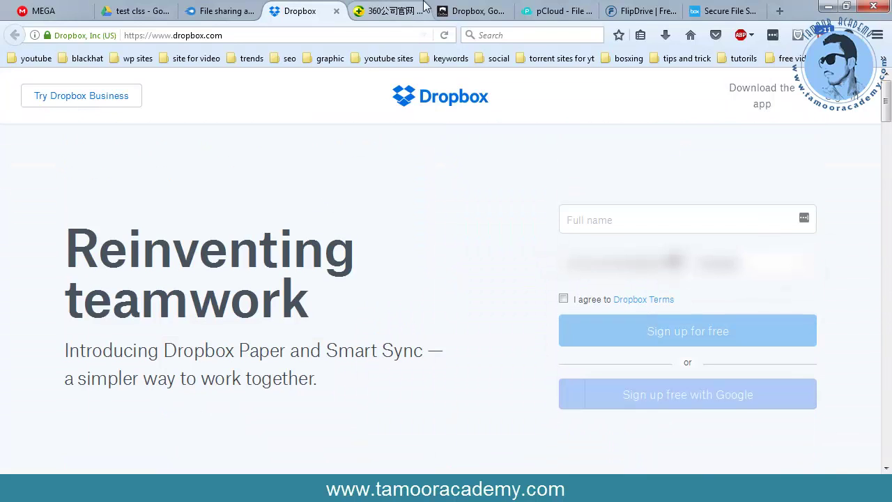
pyautogui.click(407, 12)
pyautogui.moveTo(458, 119)
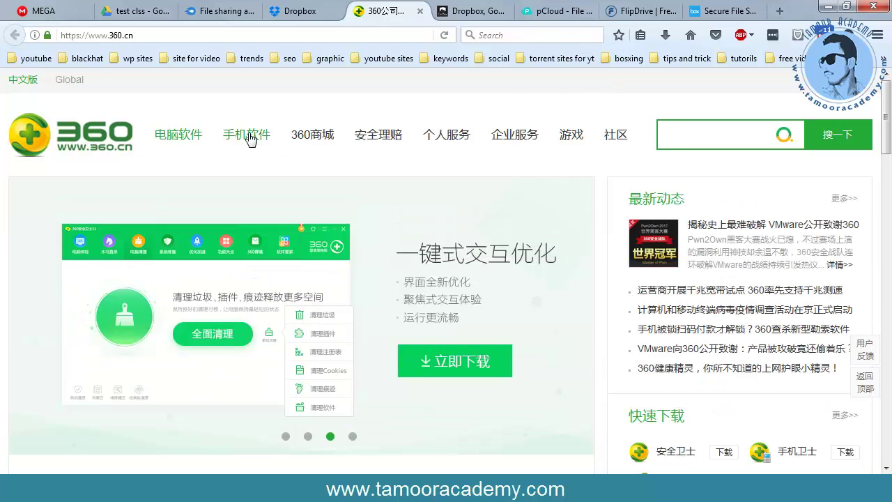
# - Look over the 360.cn navigation menus, then switch to the ozibox.com tab
pyautogui.moveTo(247, 140)
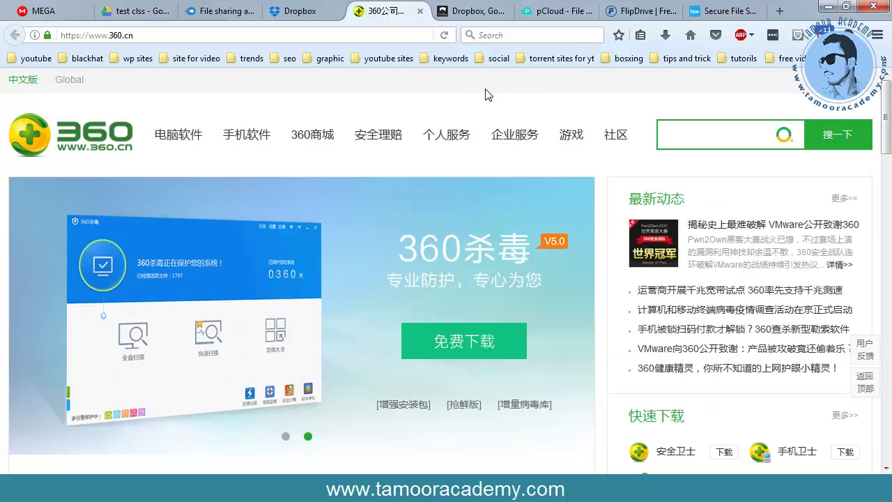
pyautogui.click(474, 11)
# - Review the OziBox homepage and its free 10 GB storage offer, then go to pCloud
pyautogui.scroll(10, 640, 162)
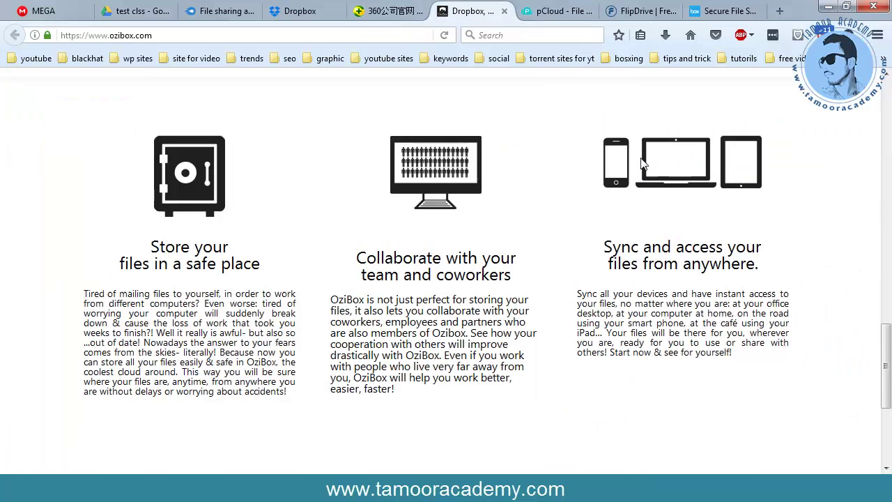
pyautogui.scroll(5, 643, 163)
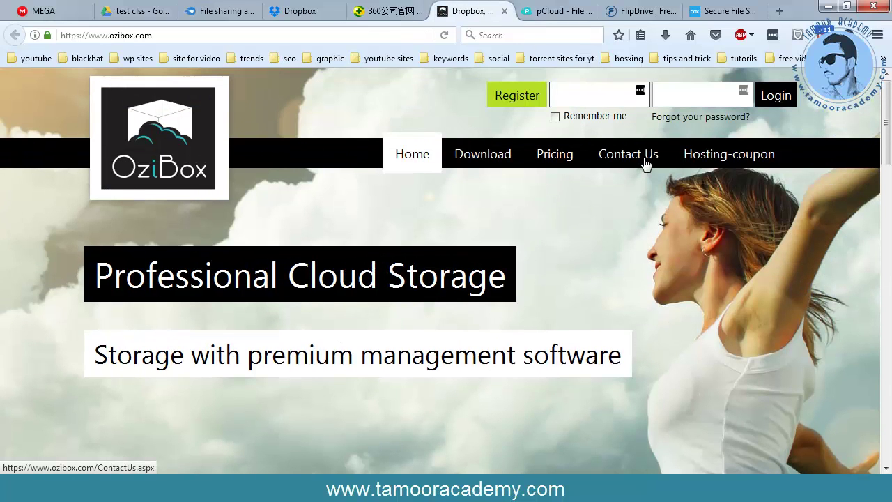
pyautogui.scroll(-2, 645, 164)
pyautogui.scroll(2, 658, 170)
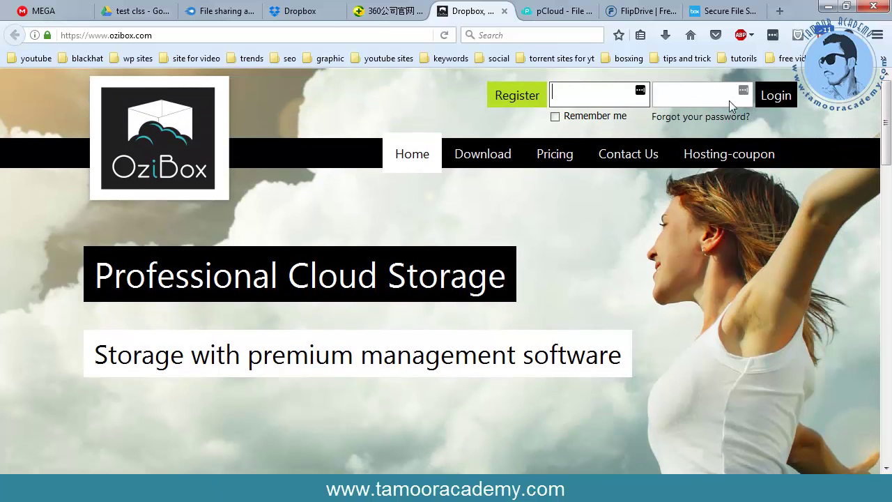
pyautogui.scroll(-12, 687, 139)
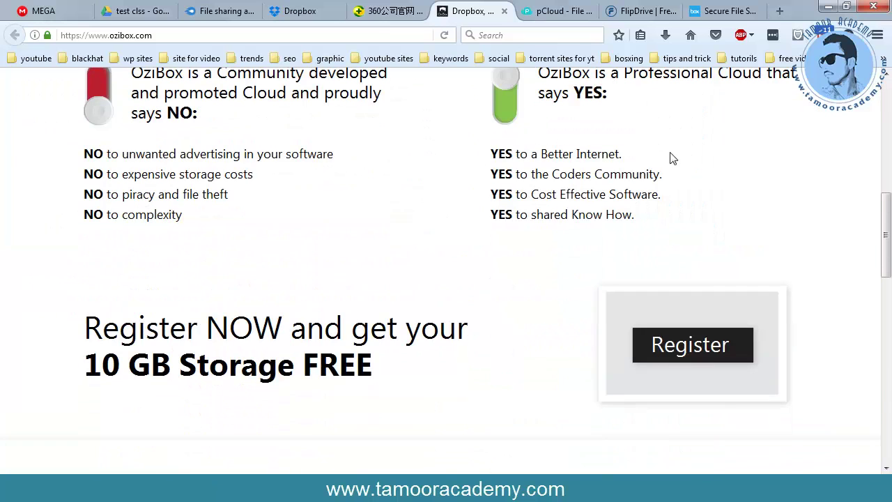
pyautogui.scroll(2, 669, 167)
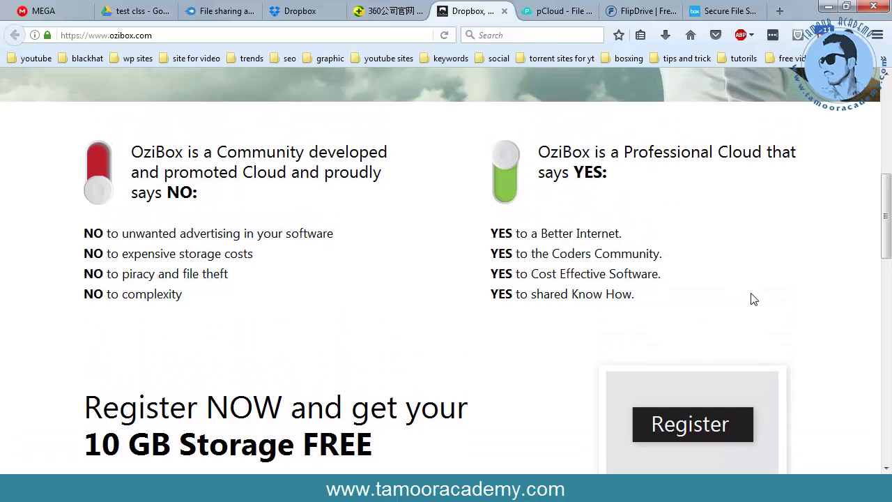
pyautogui.scroll(-2, 746, 300)
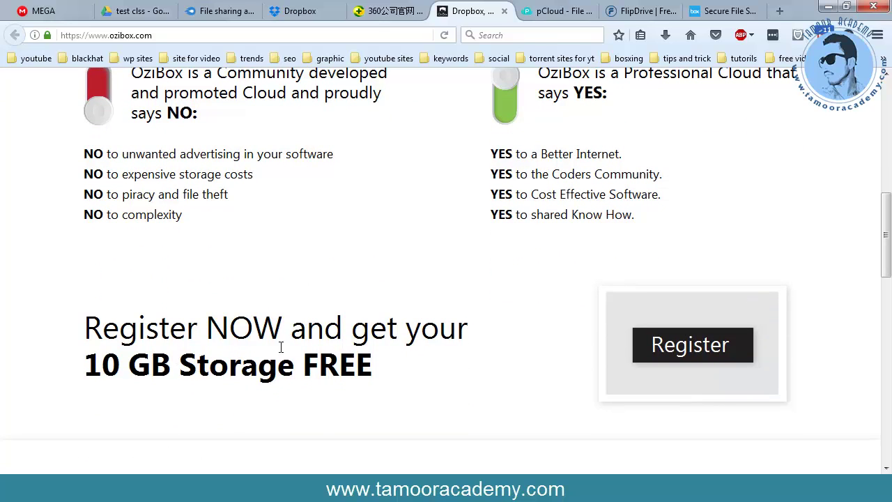
pyautogui.scroll(-7, 296, 384)
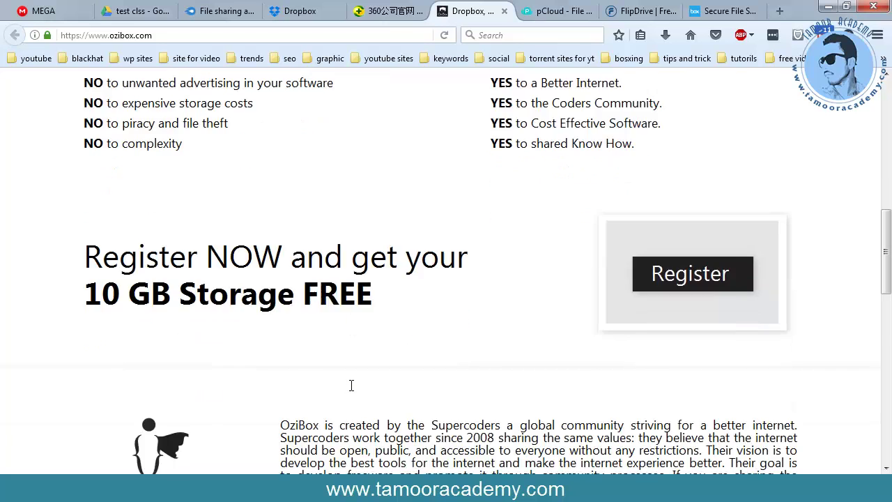
pyautogui.scroll(-6, 432, 384)
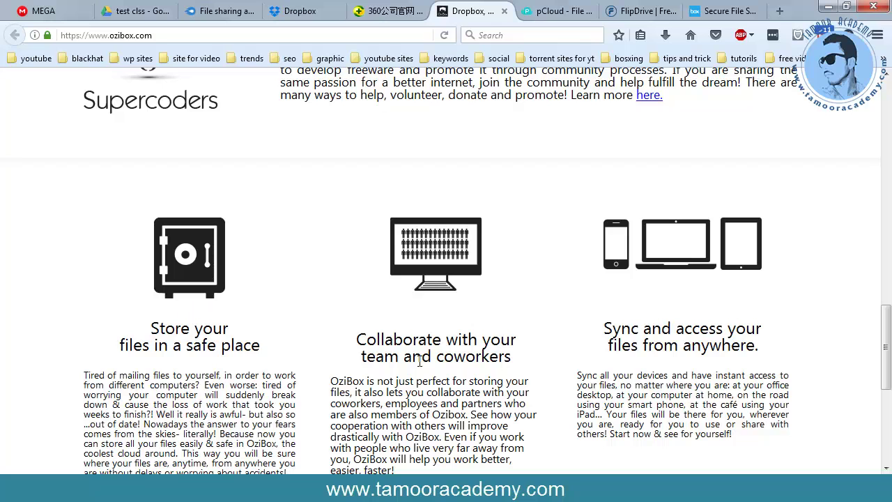
pyautogui.scroll(-5, 465, 366)
pyautogui.scroll(6, 464, 360)
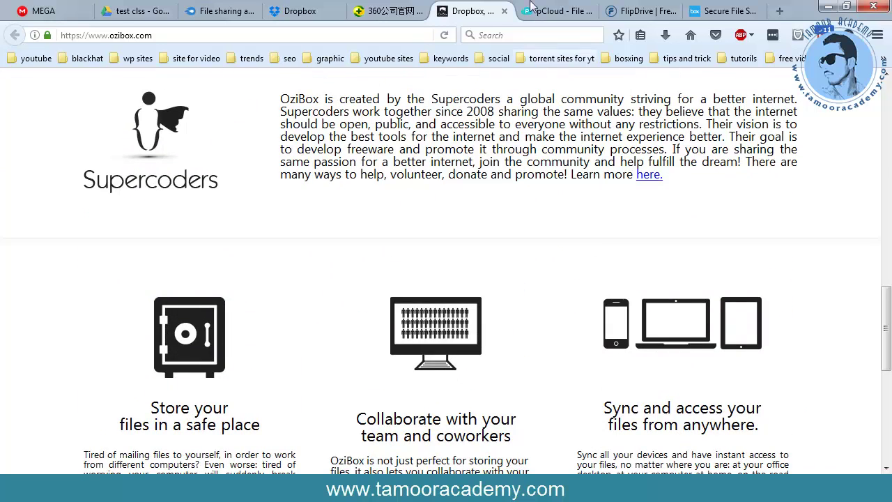
pyautogui.click(551, 9)
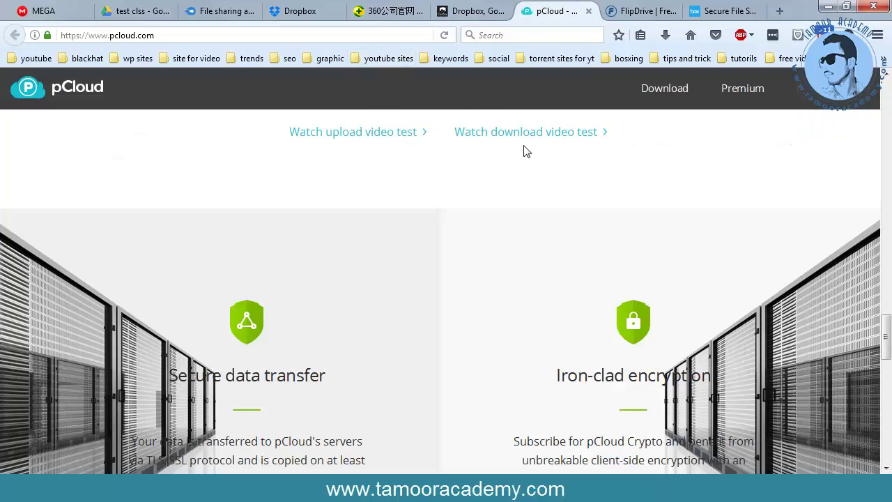
# - Scan pCloud's encryption and transfer features, then open FlipDrive and scroll to GET 10 GB FREE
pyautogui.scroll(-2, 526, 152)
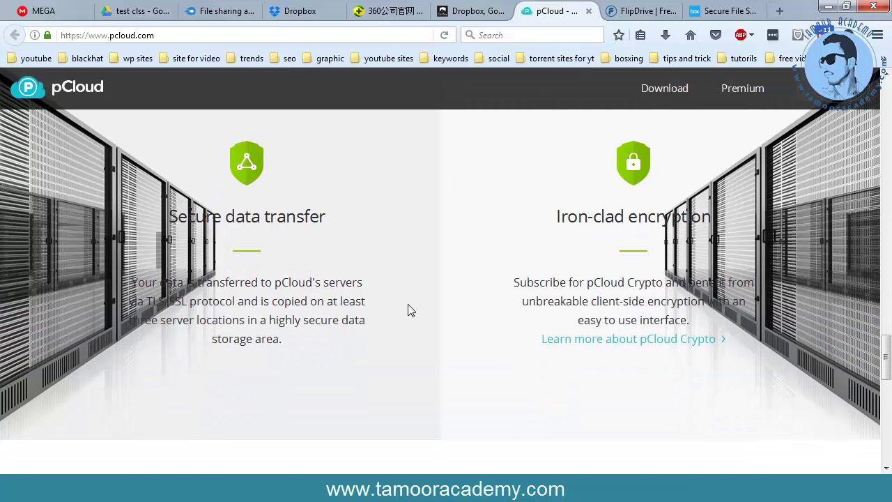
pyautogui.scroll(-3, 410, 310)
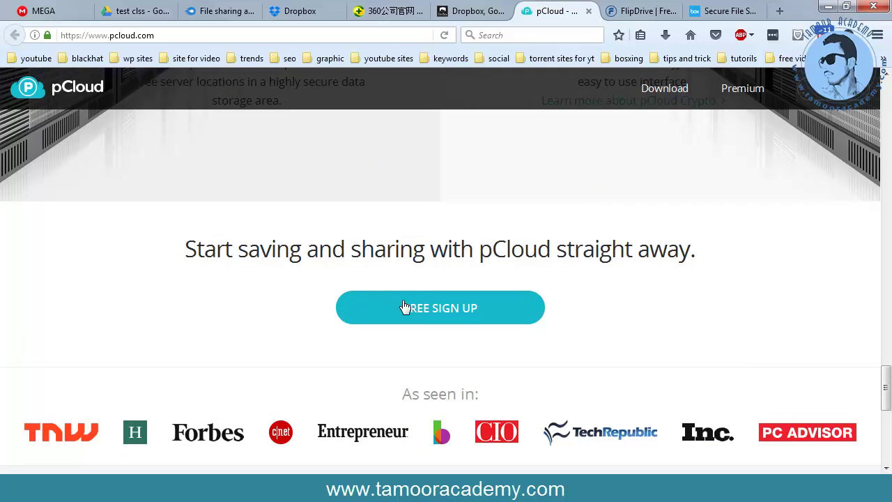
pyautogui.scroll(-4, 483, 336)
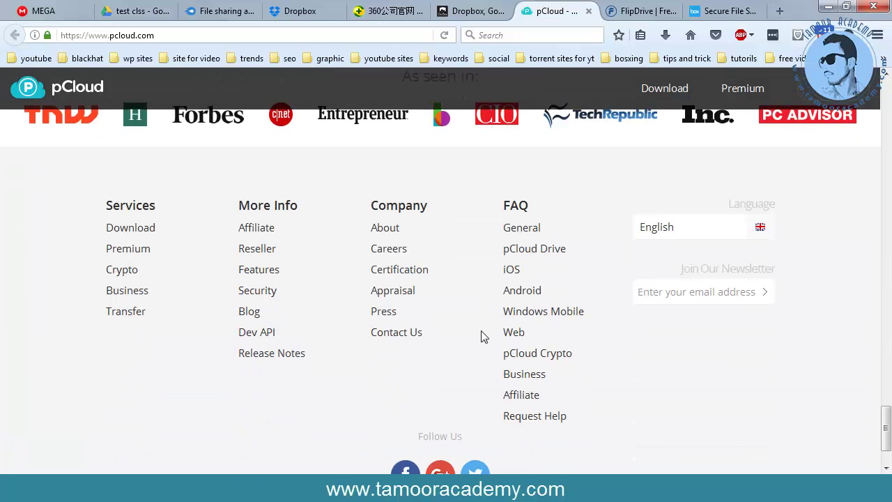
pyautogui.scroll(15, 481, 334)
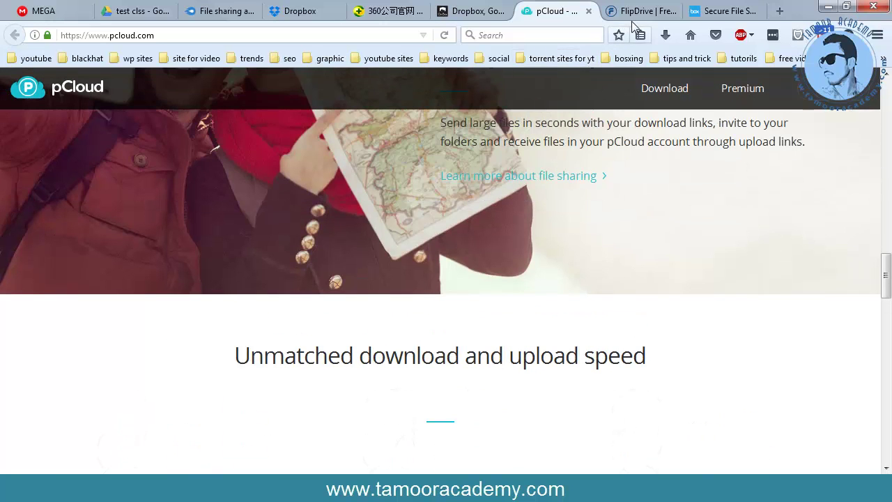
pyautogui.click(630, 11)
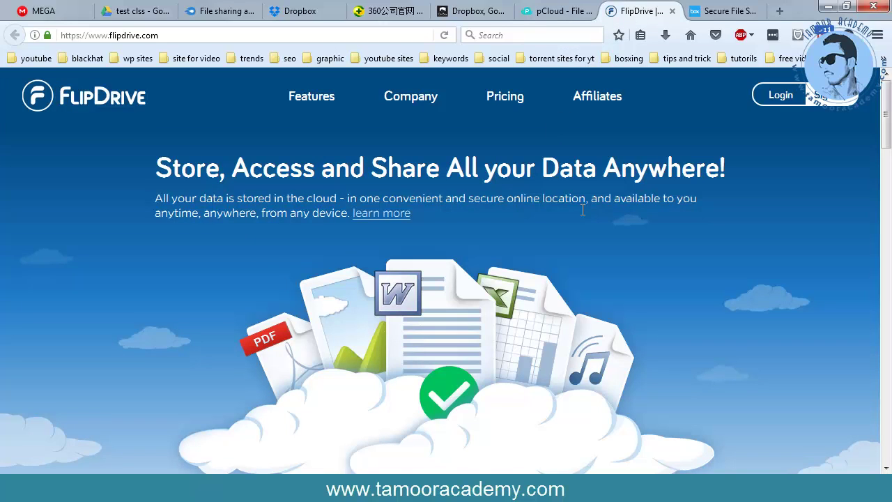
pyautogui.scroll(-5, 583, 210)
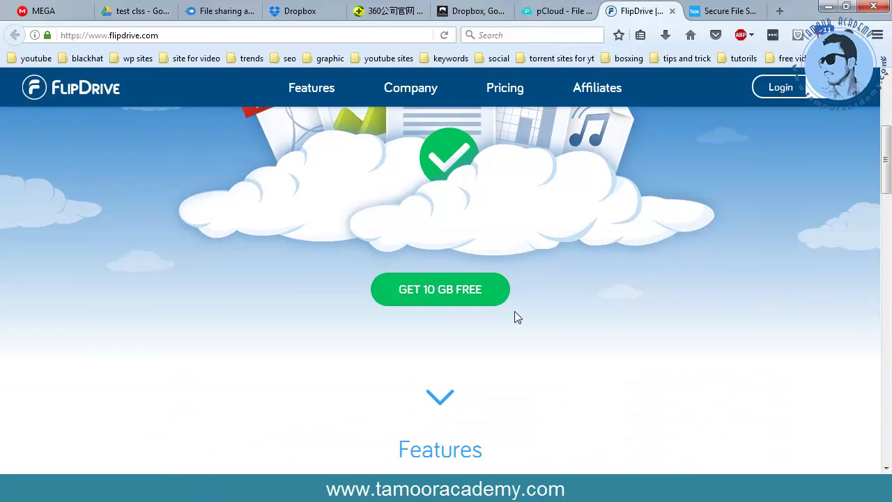